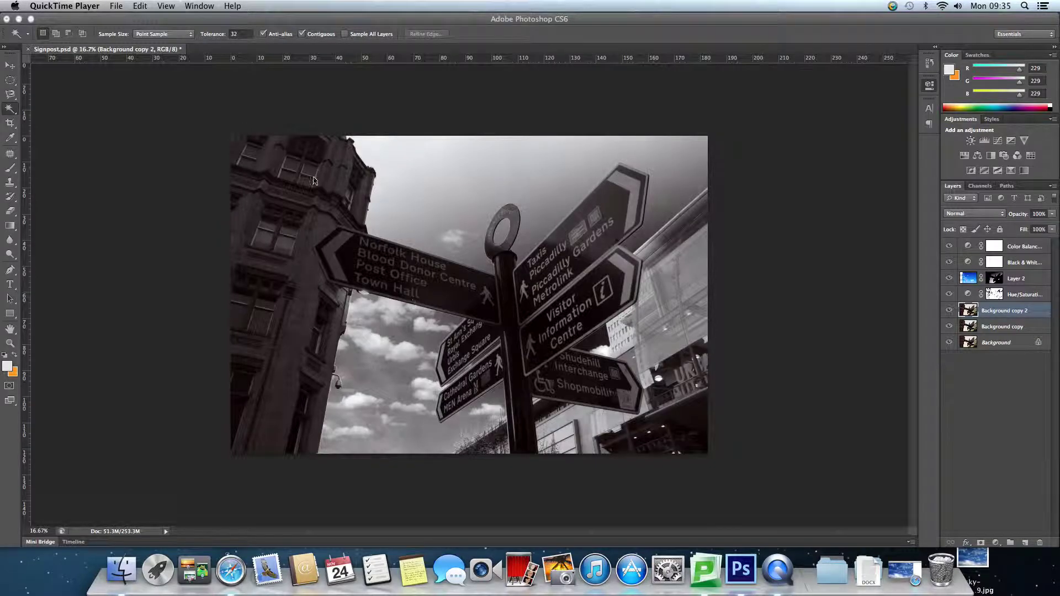
# Find and open the signpost photo IMG_6224.JPG in Photoshop
pyautogui.click(238, 121)
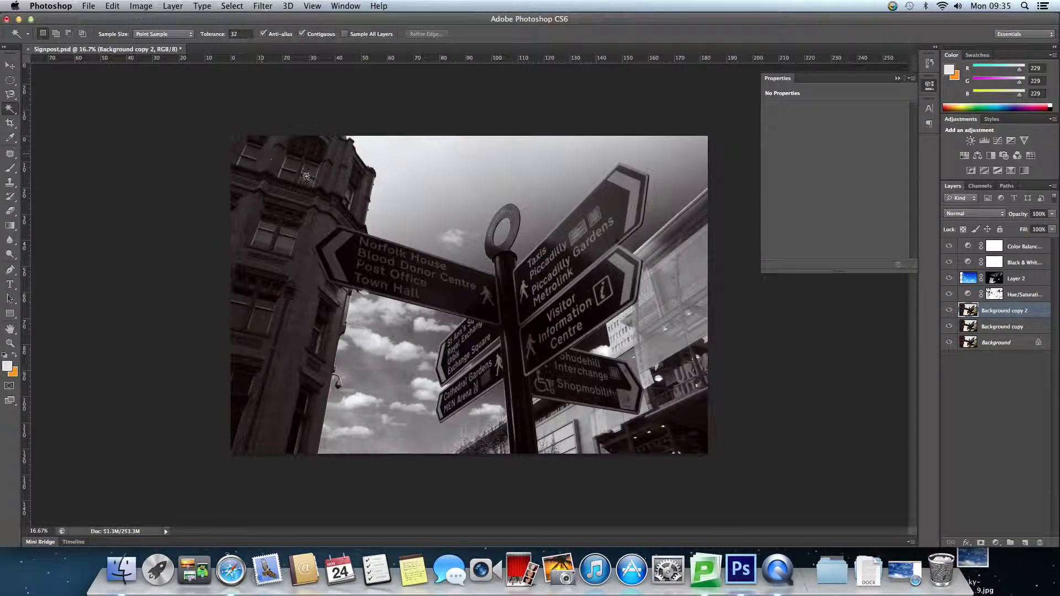
pyautogui.click(88, 6)
pyautogui.click(104, 33)
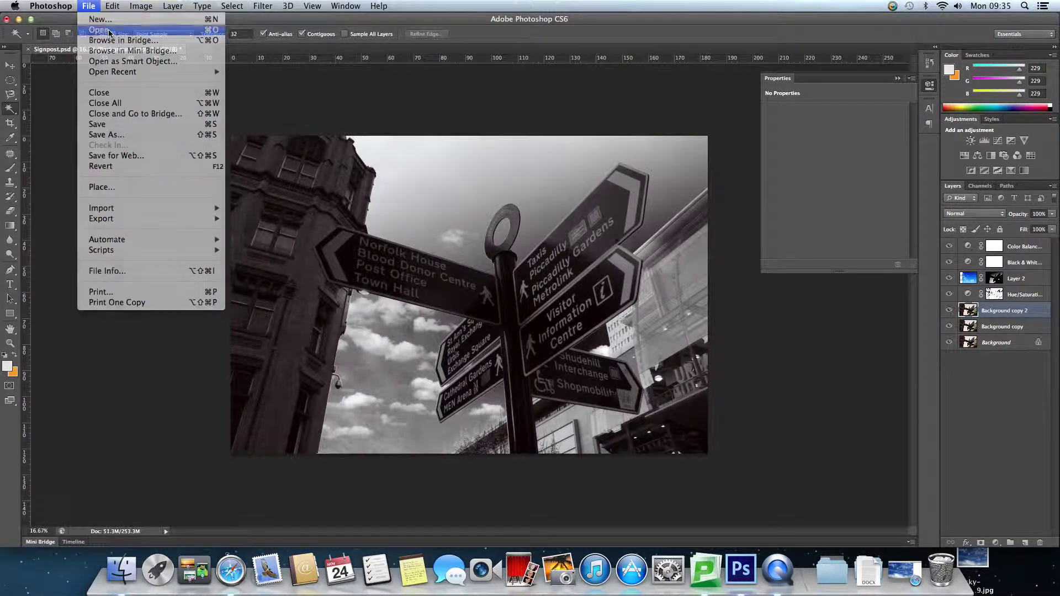
pyautogui.click(561, 71)
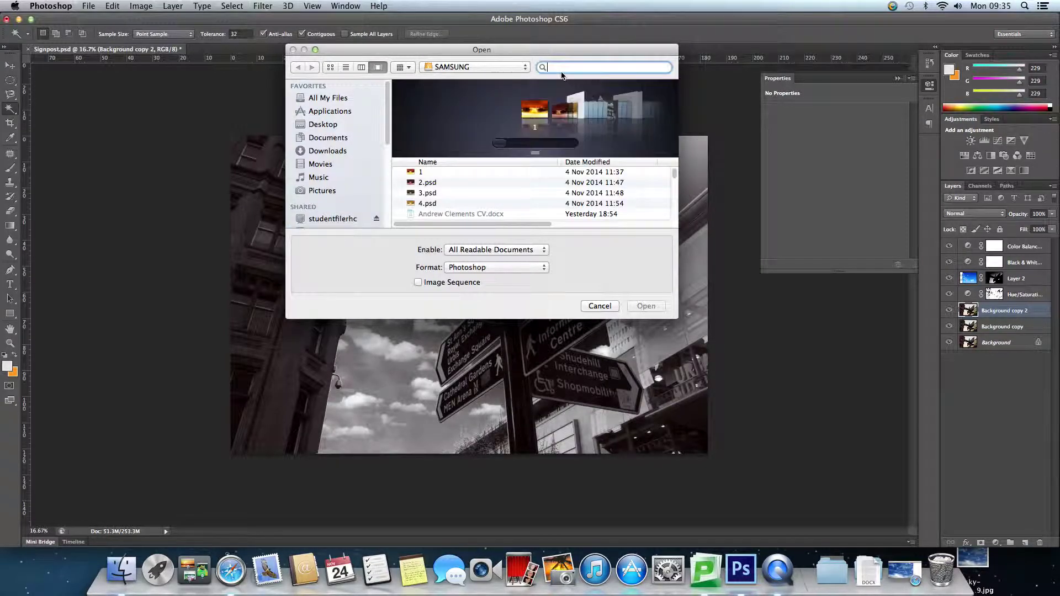
pyautogui.write('IMG')
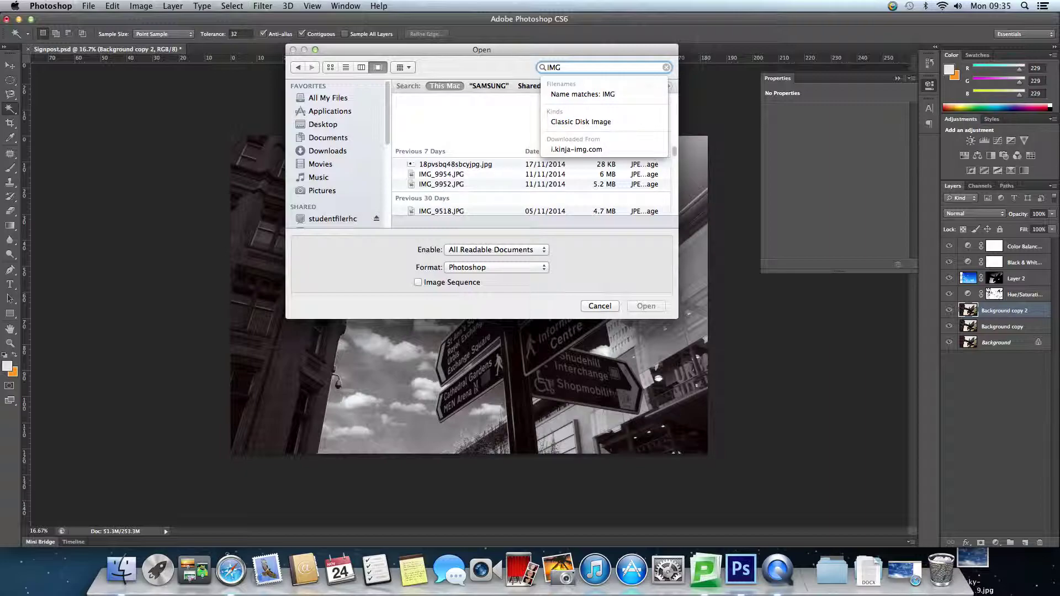
pyautogui.write('_6224')
pyautogui.press('Return')
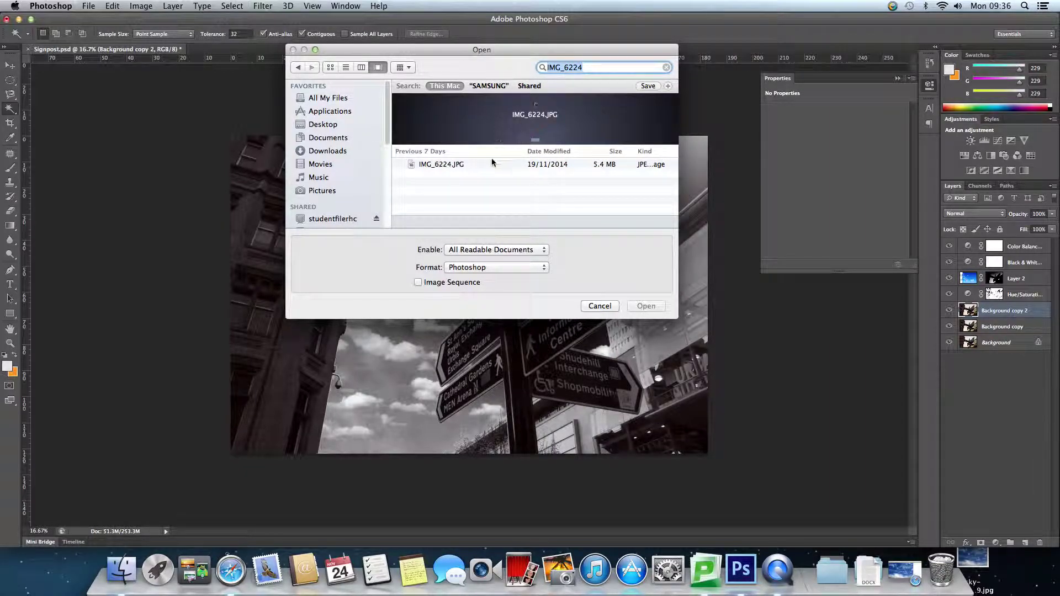
pyautogui.click(487, 164)
pyautogui.click(647, 305)
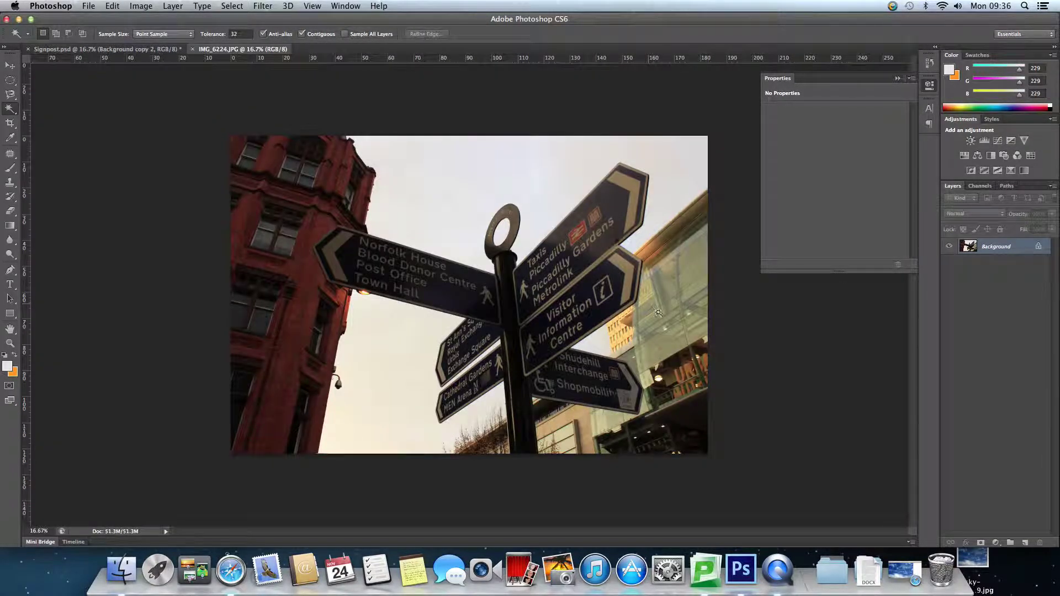
# Duplicate the Background layer, hide the original, and add a Curves adjustment layer
pyautogui.rightClick(993, 252)
pyautogui.click(907, 267)
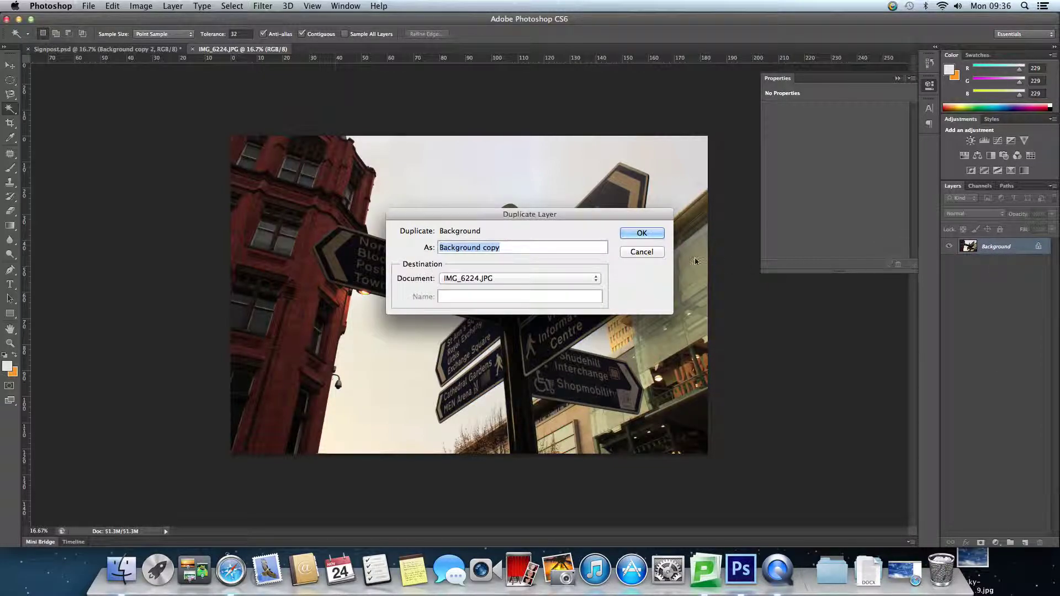
pyautogui.click(640, 233)
pyautogui.click(949, 263)
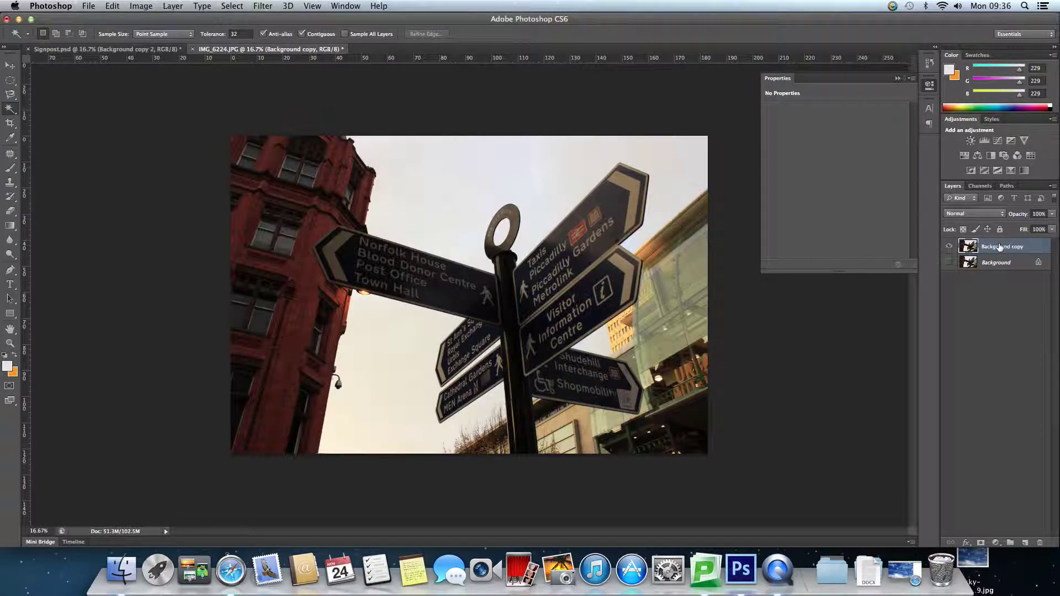
pyautogui.click(997, 140)
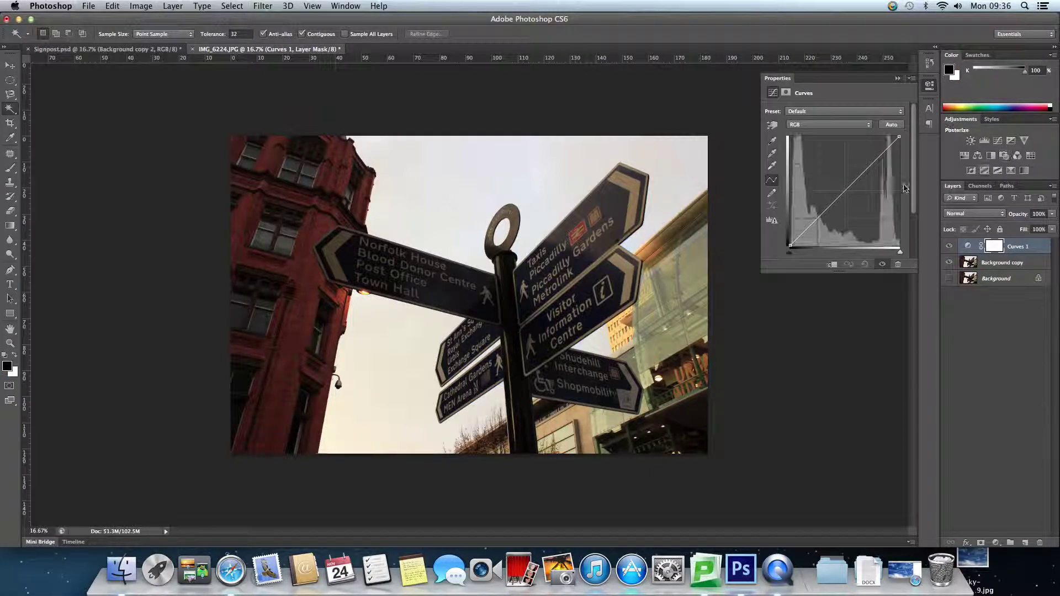
# Bend the Curves into an S-curve with raised highlights, then bring up the sky wallpaper in the browser
pyautogui.moveTo(822, 215); pyautogui.dragTo(817, 222)
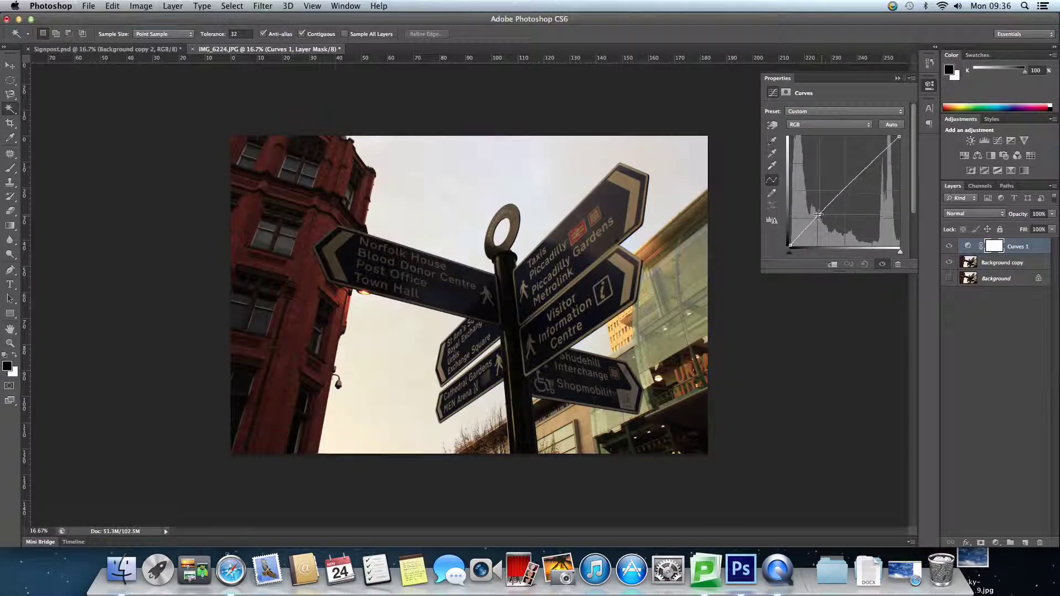
pyautogui.moveTo(817, 223); pyautogui.dragTo(825, 219)
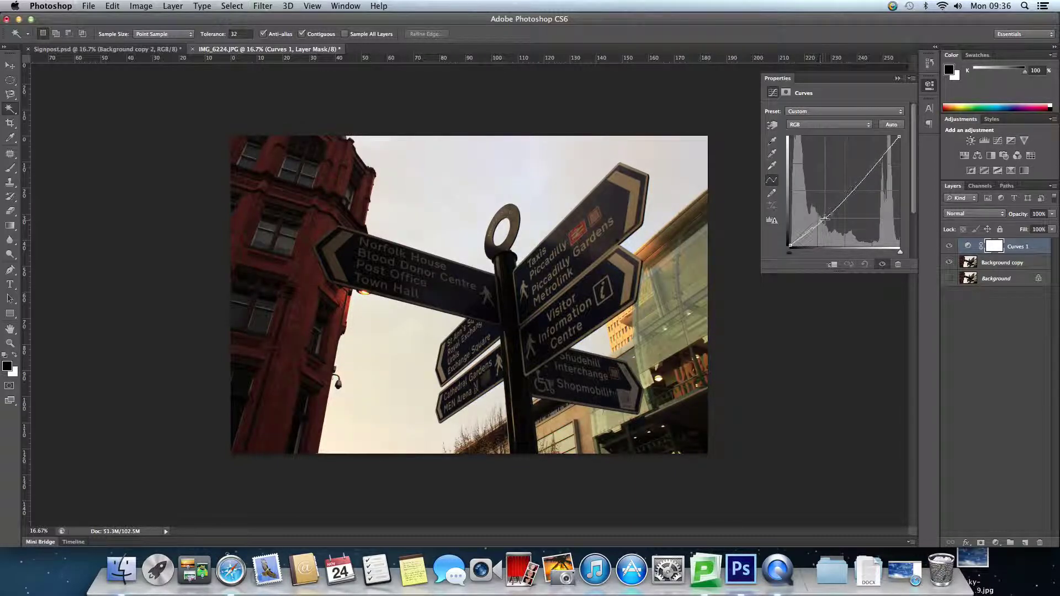
pyautogui.moveTo(861, 175)
pyautogui.mouseDown()
pyautogui.moveTo(856, 156)
pyautogui.moveTo(864, 162)
pyautogui.mouseUp()
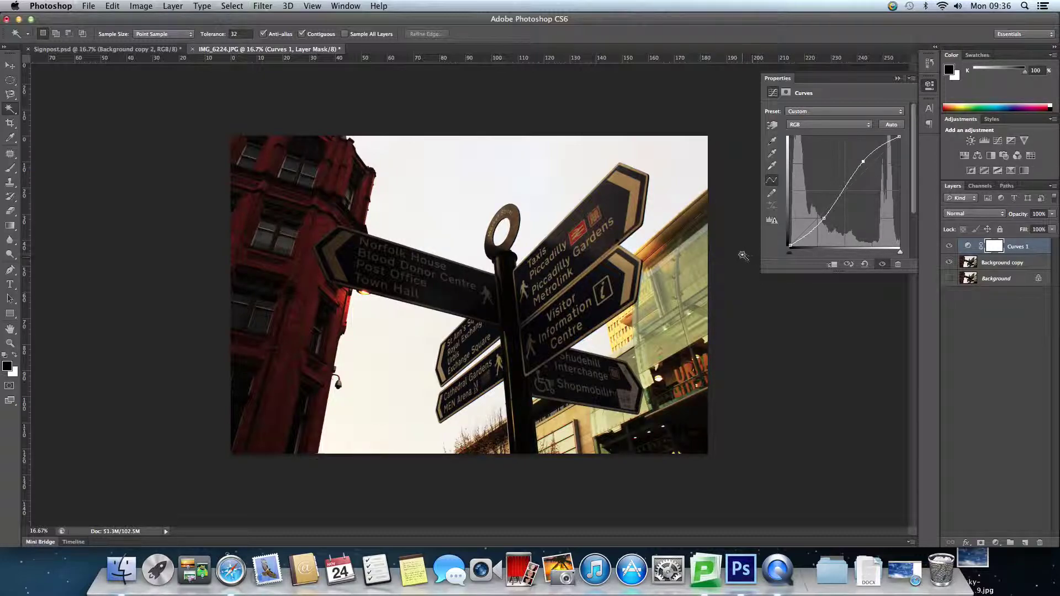
pyautogui.click(897, 78)
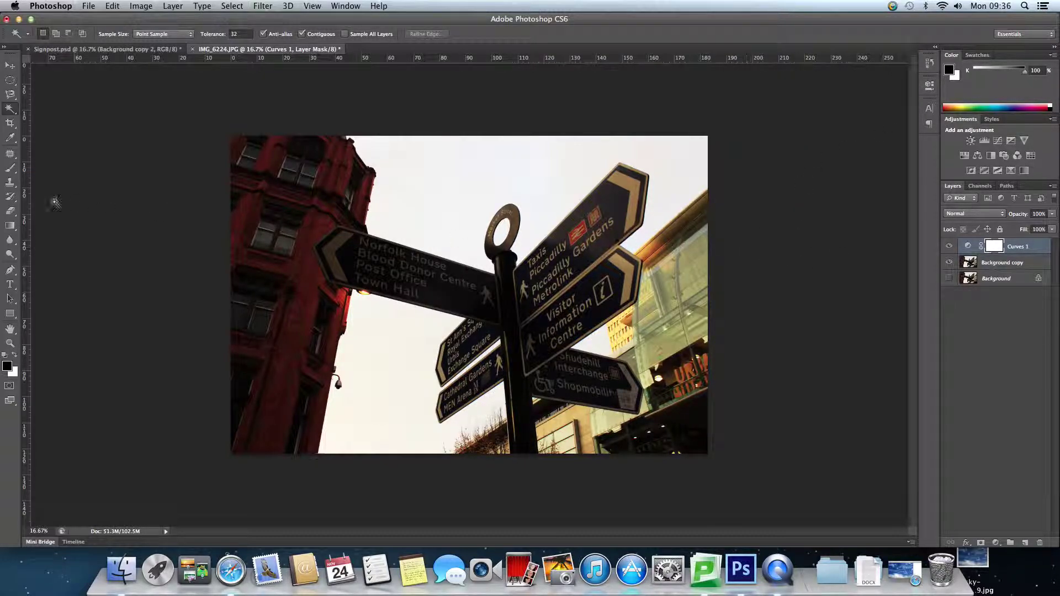
pyautogui.click(10, 66)
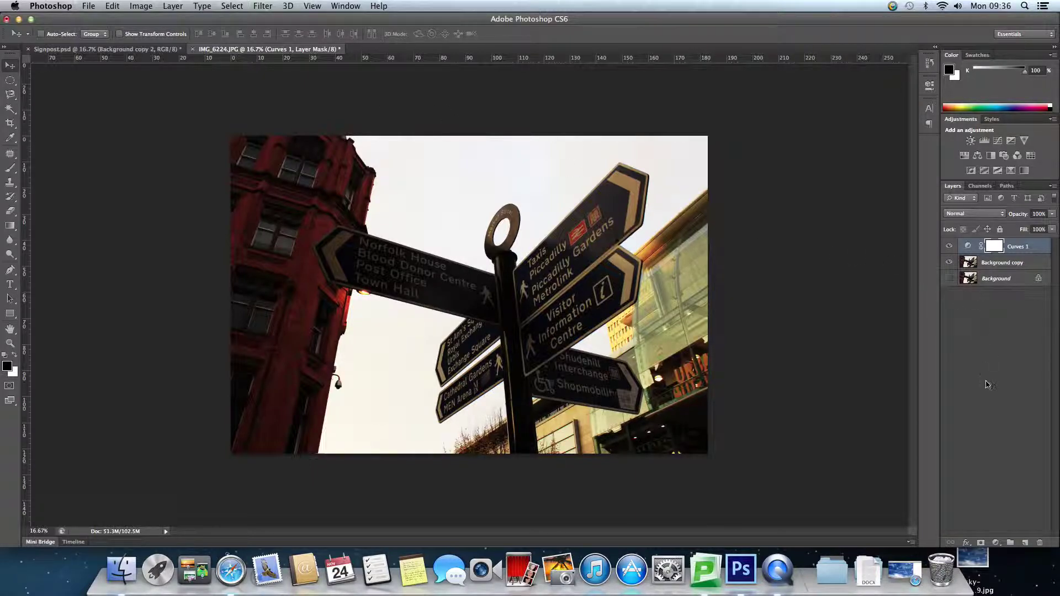
pyautogui.click(972, 560)
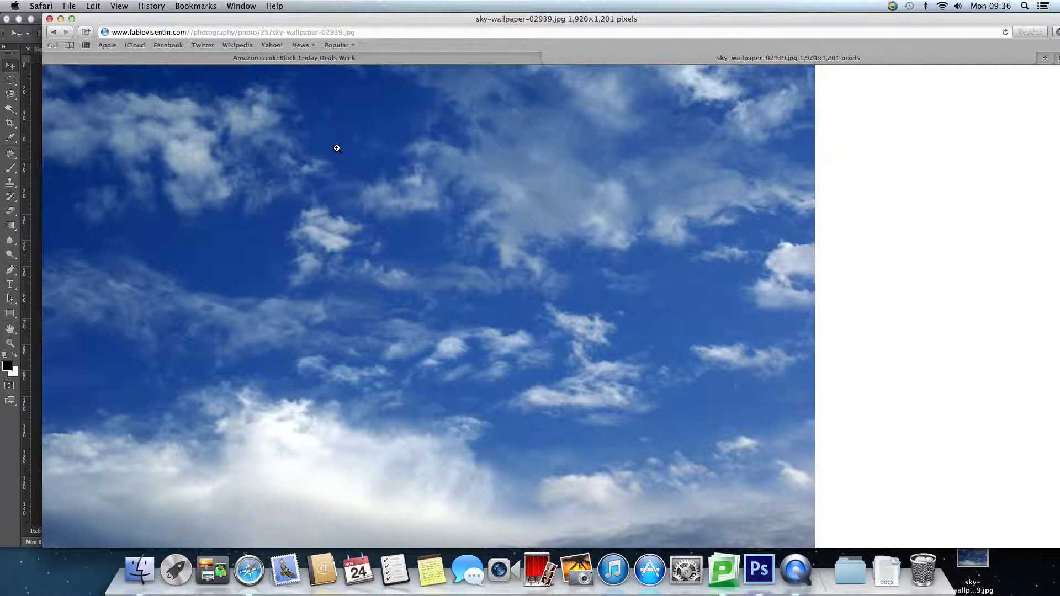
# Open sky-wallpaper-02939.jpg in Photoshop and paste it onto the IMG_6224 photo as a new layer
pyautogui.click(759, 569)
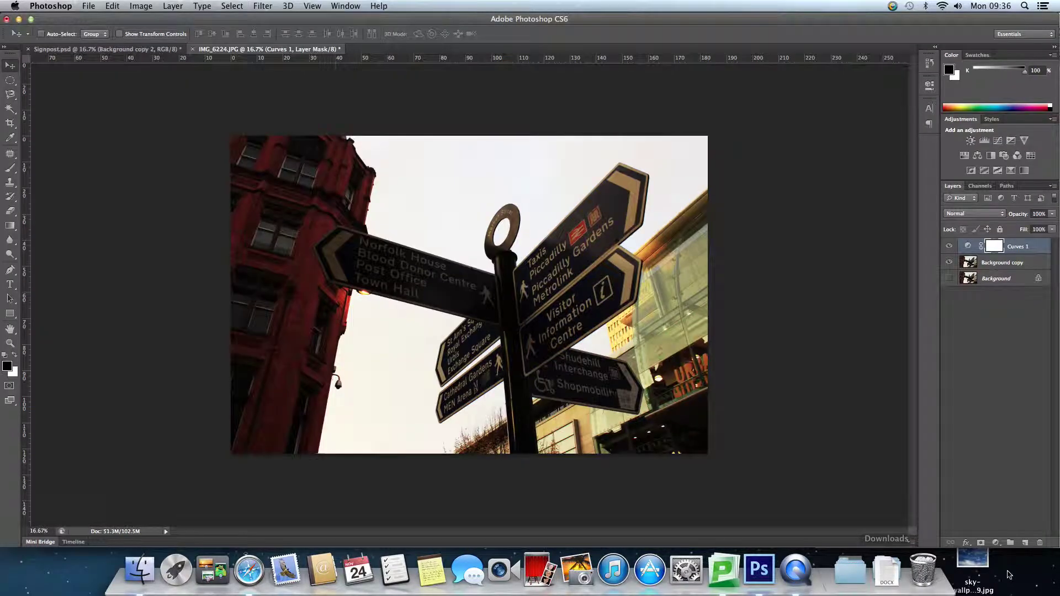
pyautogui.moveTo(969, 566); pyautogui.dragTo(759, 568)
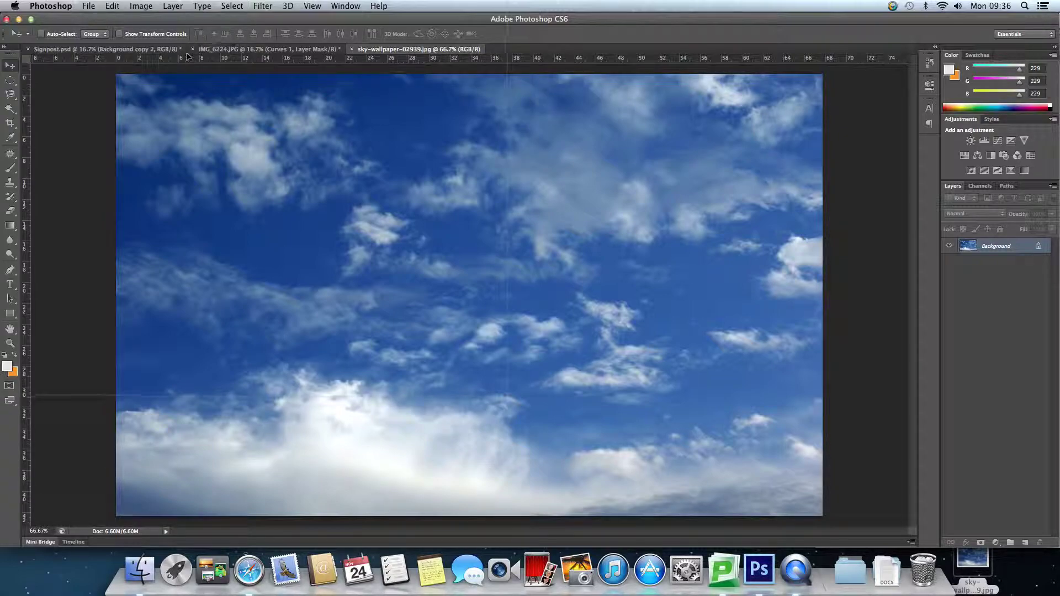
pyautogui.click(216, 49)
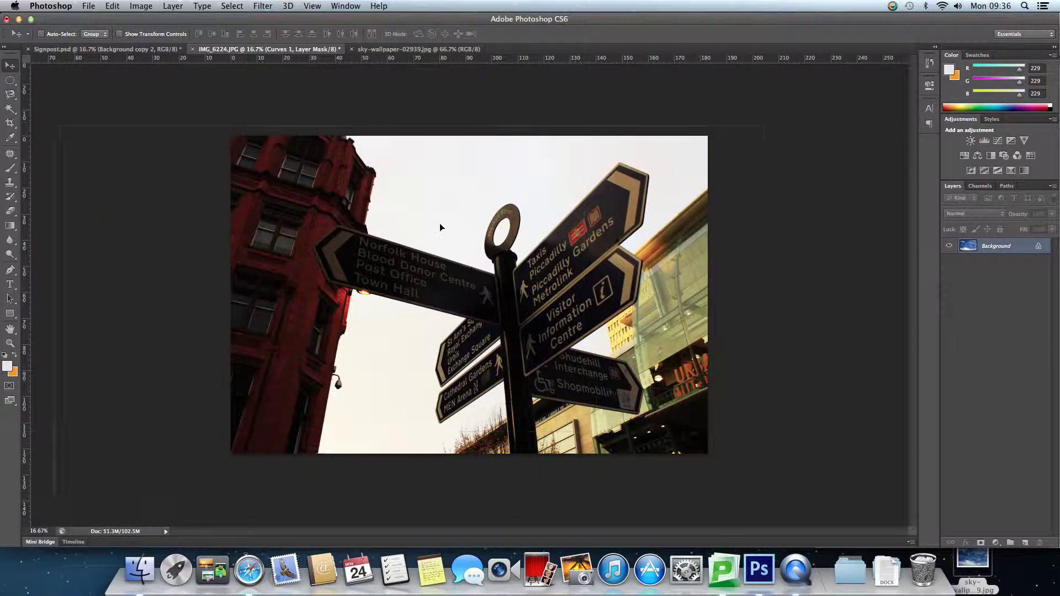
pyautogui.press('super+v')
# Move Layer 1 to the top-left, scale it to fill the canvas, apply, and hide it
pyautogui.moveTo(461, 243); pyautogui.dragTo(325, 185)
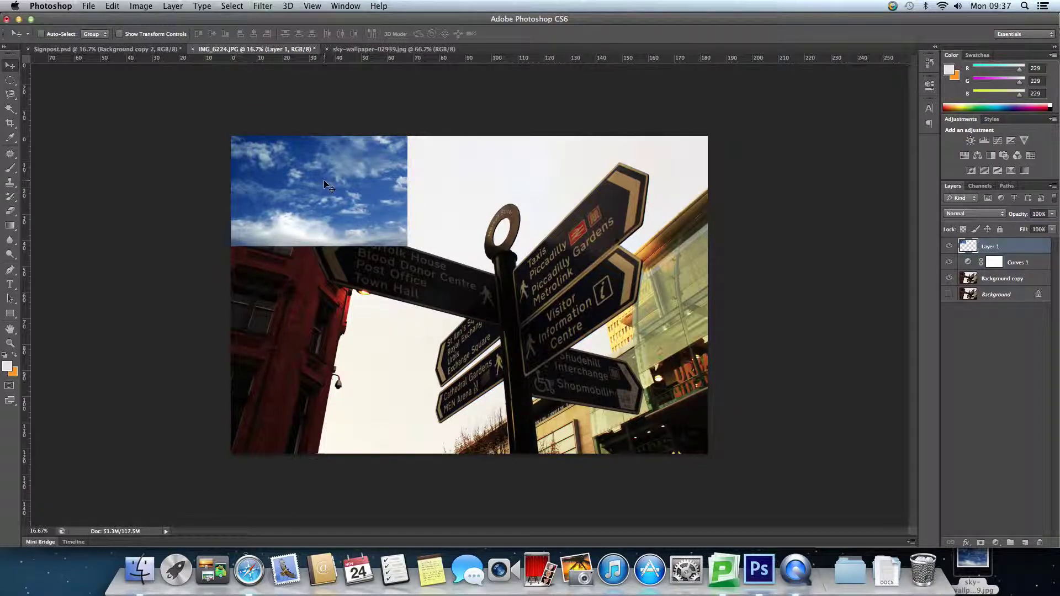
pyautogui.press('super+t')
pyautogui.moveTo(405, 246); pyautogui.dragTo(637, 391)
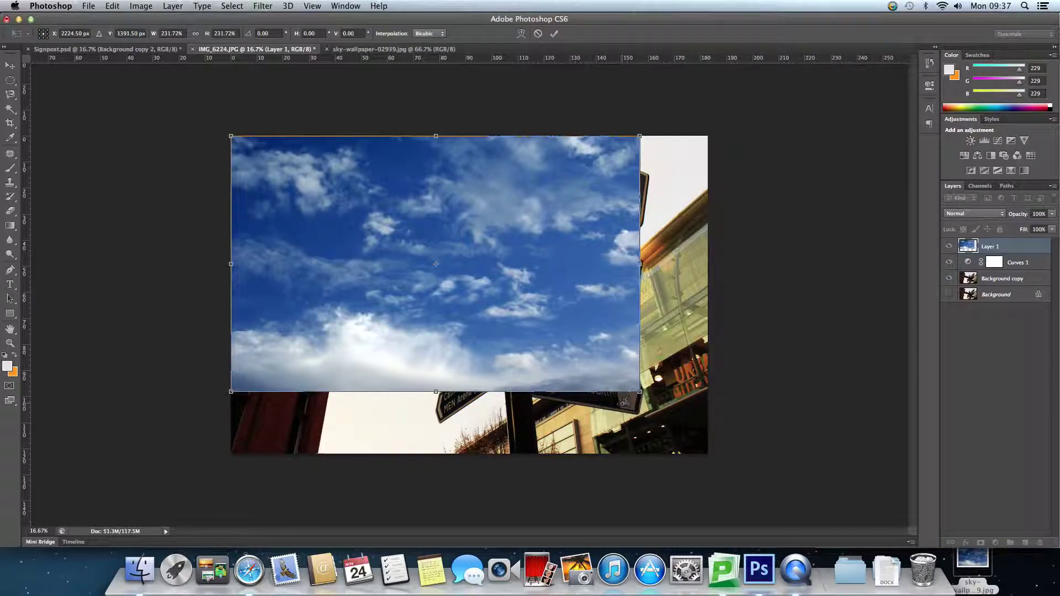
pyautogui.moveTo(639, 391); pyautogui.dragTo(733, 460)
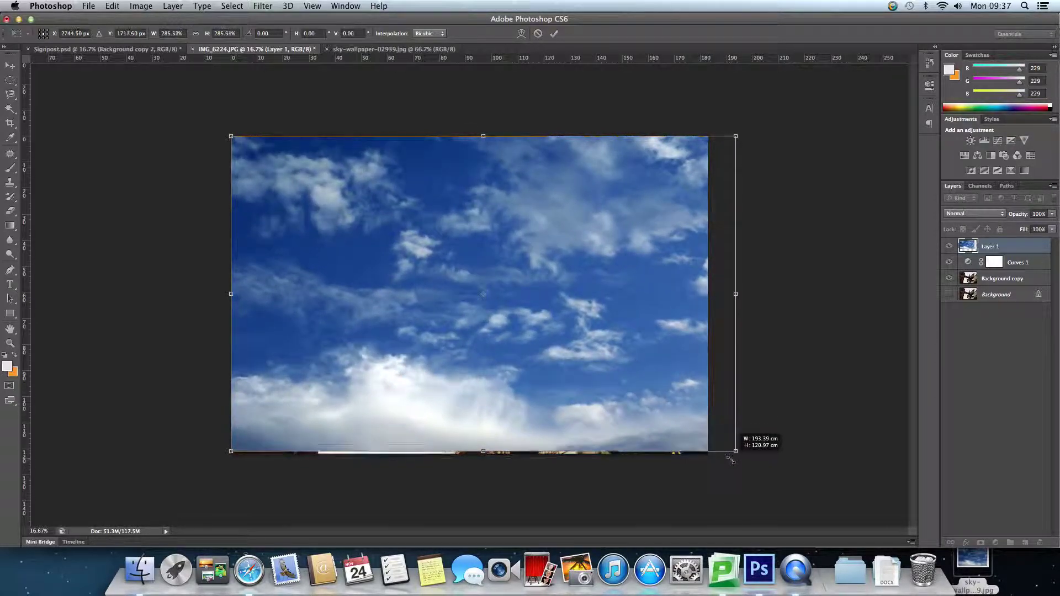
pyautogui.moveTo(733, 460); pyautogui.dragTo(736, 461)
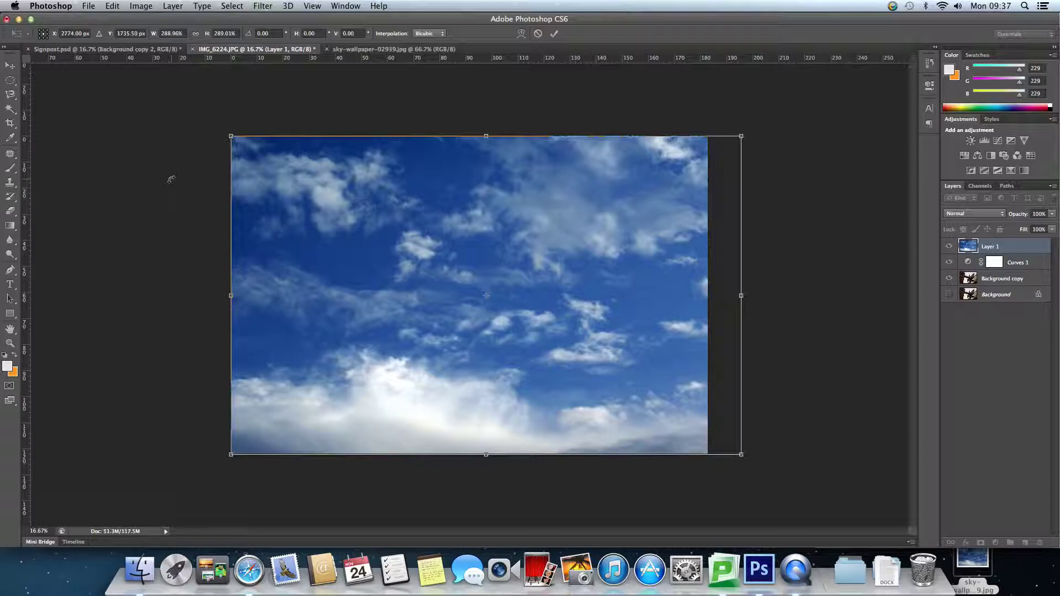
pyautogui.click(10, 65)
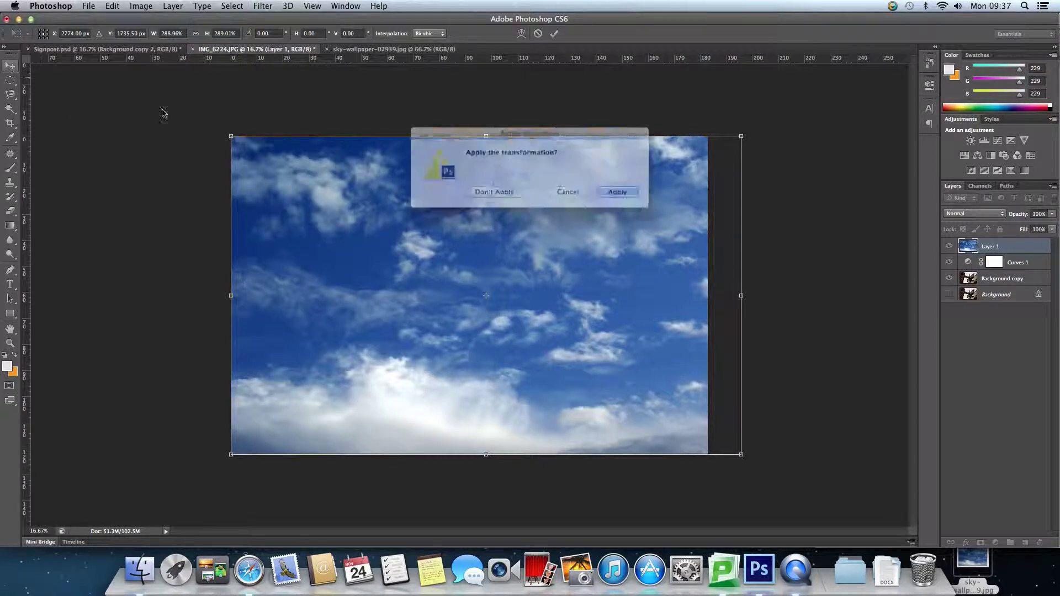
pyautogui.click(621, 195)
pyautogui.click(948, 246)
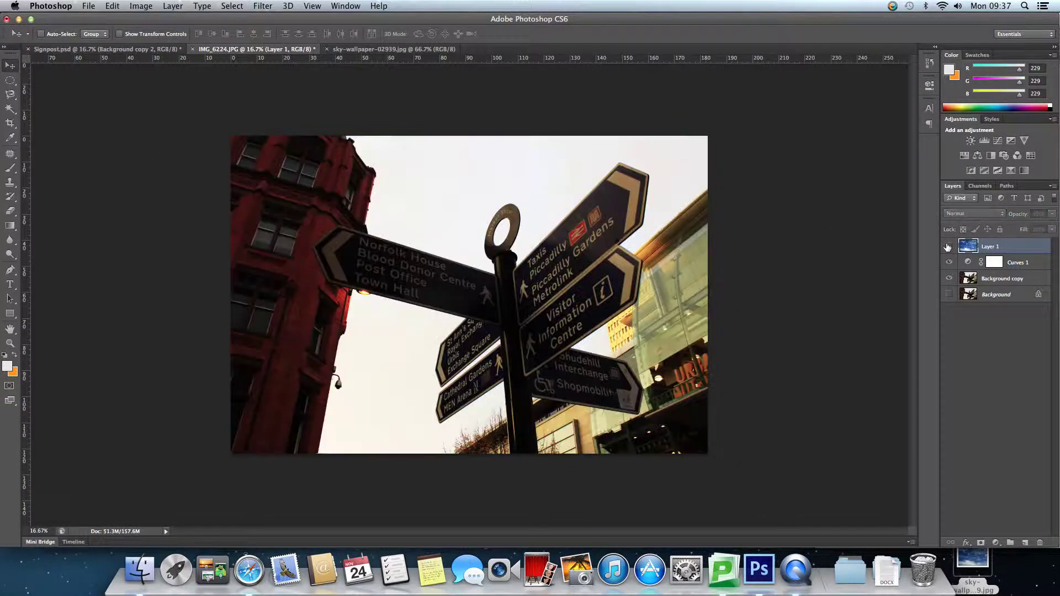
# Shift the sky layer to the right, toggling its visibility to compare with the signpost
pyautogui.click(948, 246)
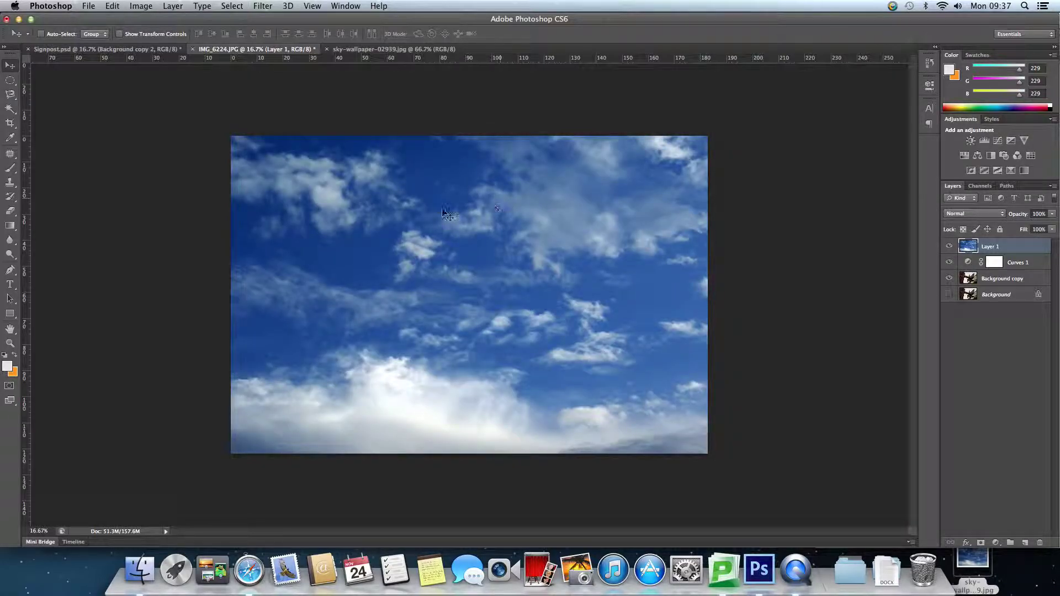
pyautogui.click(949, 247)
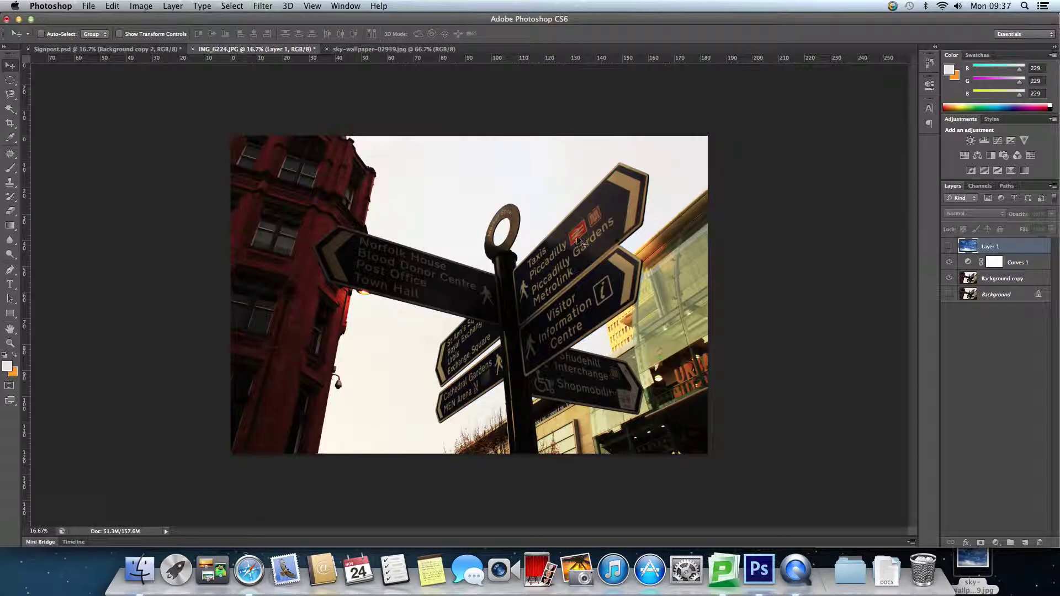
pyautogui.click(949, 246)
pyautogui.moveTo(396, 202); pyautogui.dragTo(468, 202)
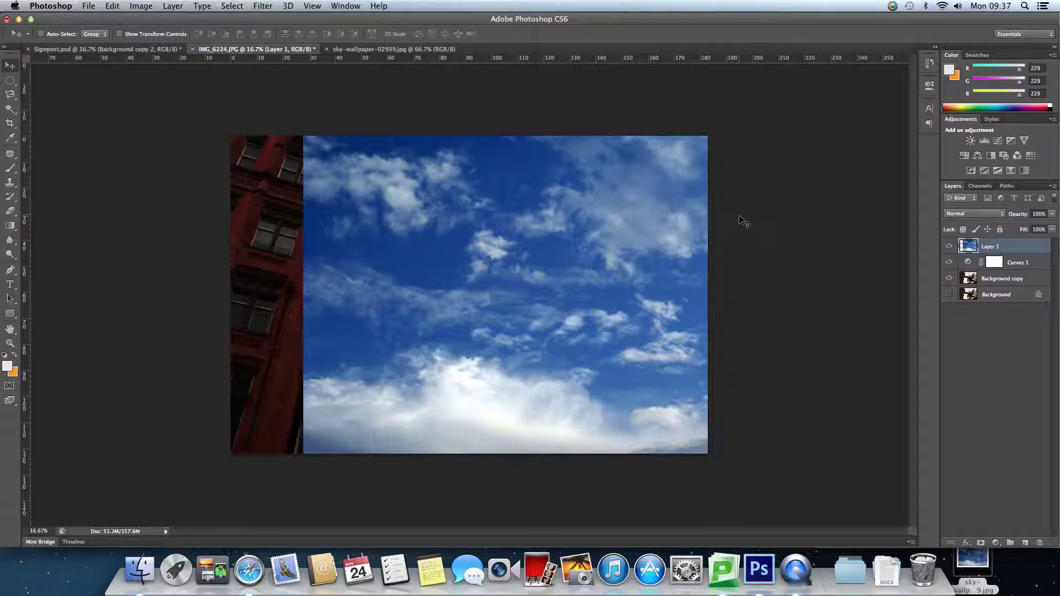
pyautogui.click(949, 246)
pyautogui.click(948, 246)
pyautogui.click(949, 246)
# Give the sky layer a mask inverted to solid black so the signpost shows
pyautogui.click(980, 544)
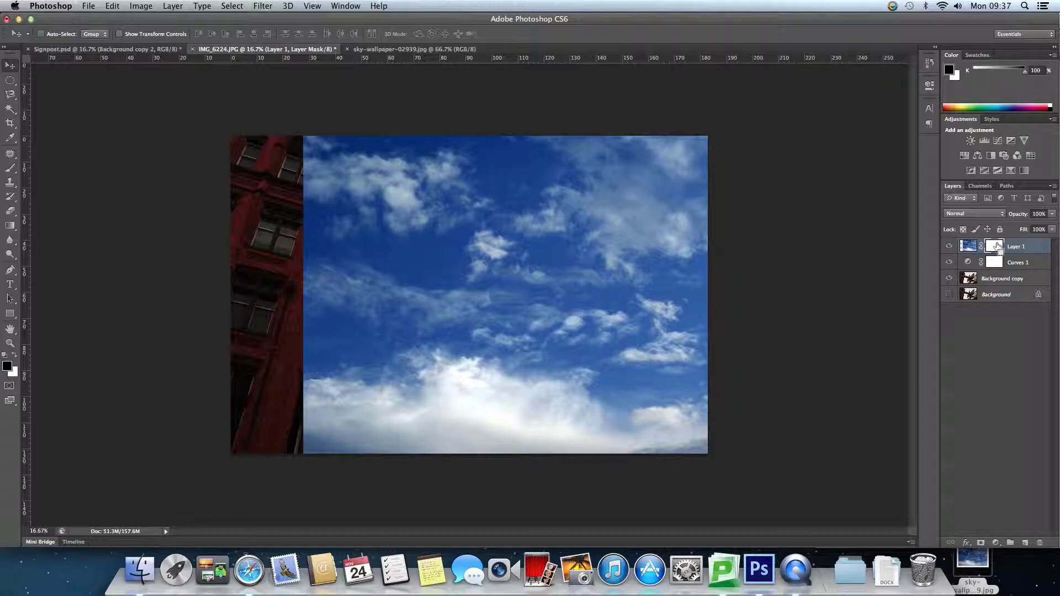
pyautogui.press('super+i')
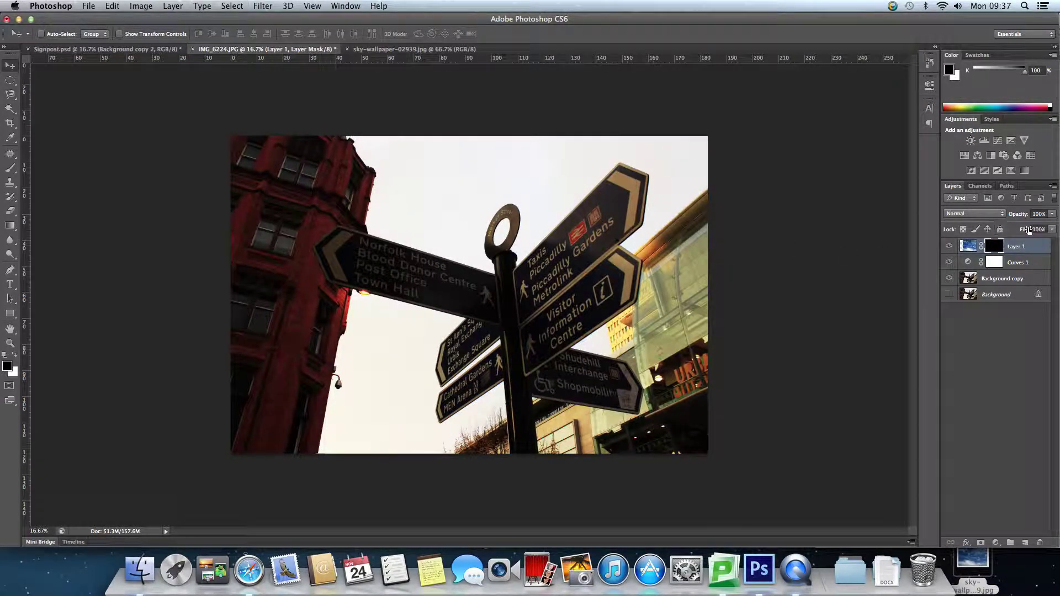
pyautogui.click(1008, 280)
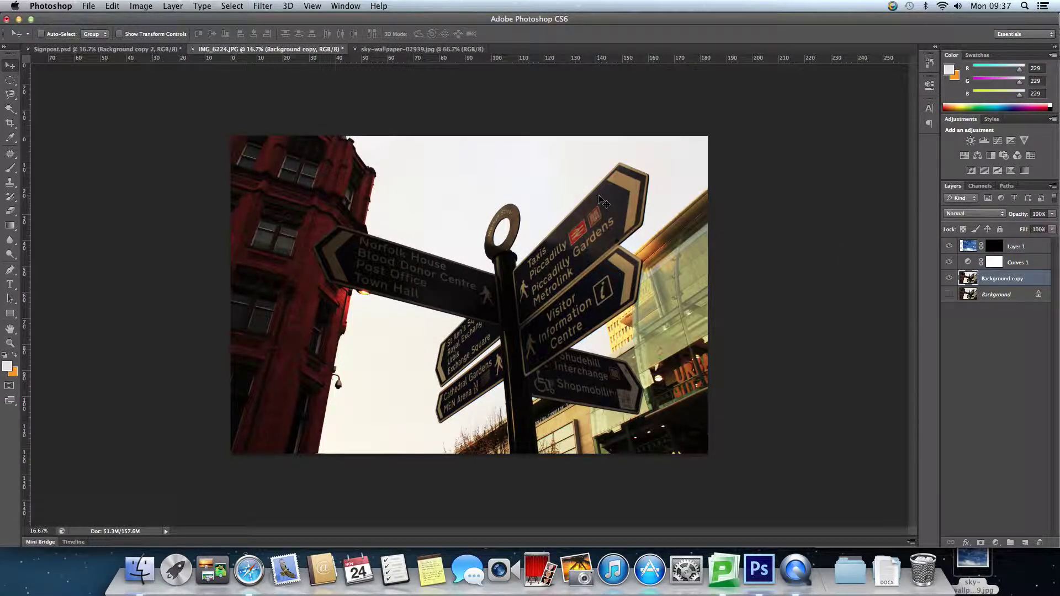
# Select the pale sky with Color Range, sampling it and lowering Fuzziness
pyautogui.click(238, 8)
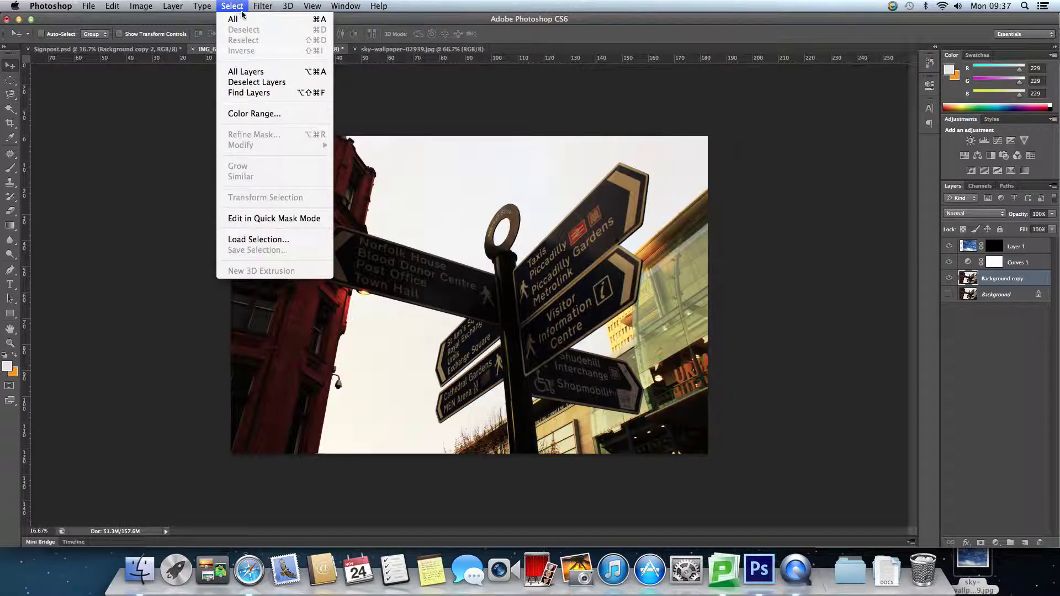
pyautogui.click(251, 114)
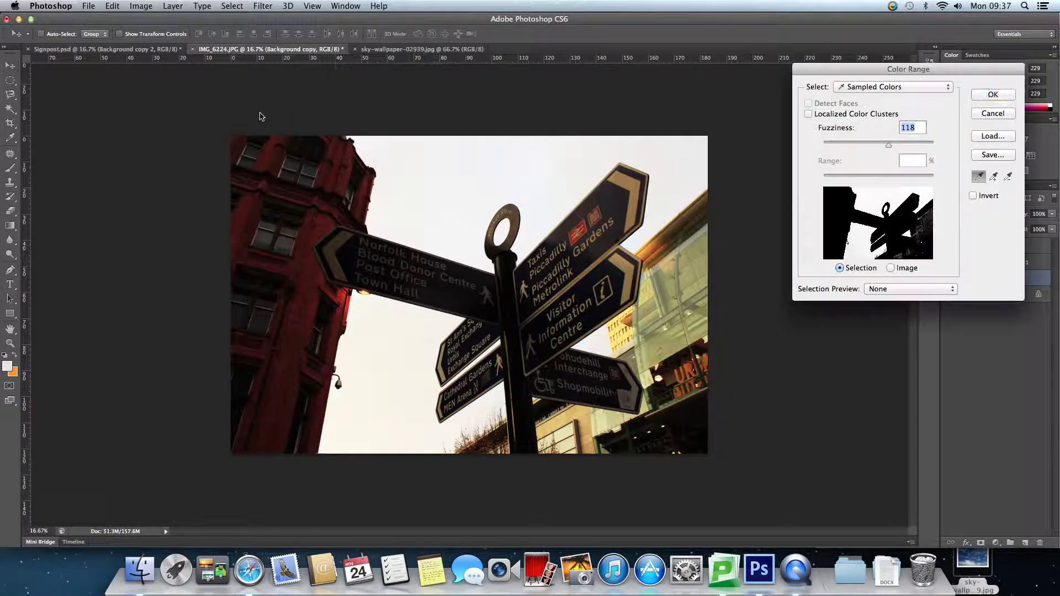
pyautogui.click(520, 169)
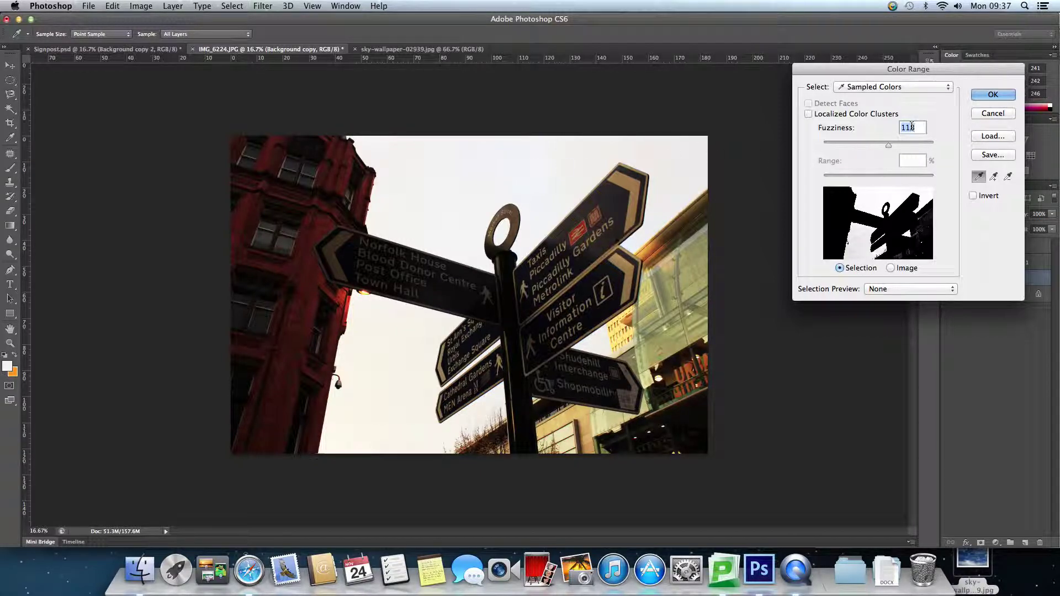
pyautogui.moveTo(886, 144)
pyautogui.mouseDown()
pyautogui.moveTo(843, 146)
pyautogui.moveTo(876, 151)
pyautogui.mouseUp()
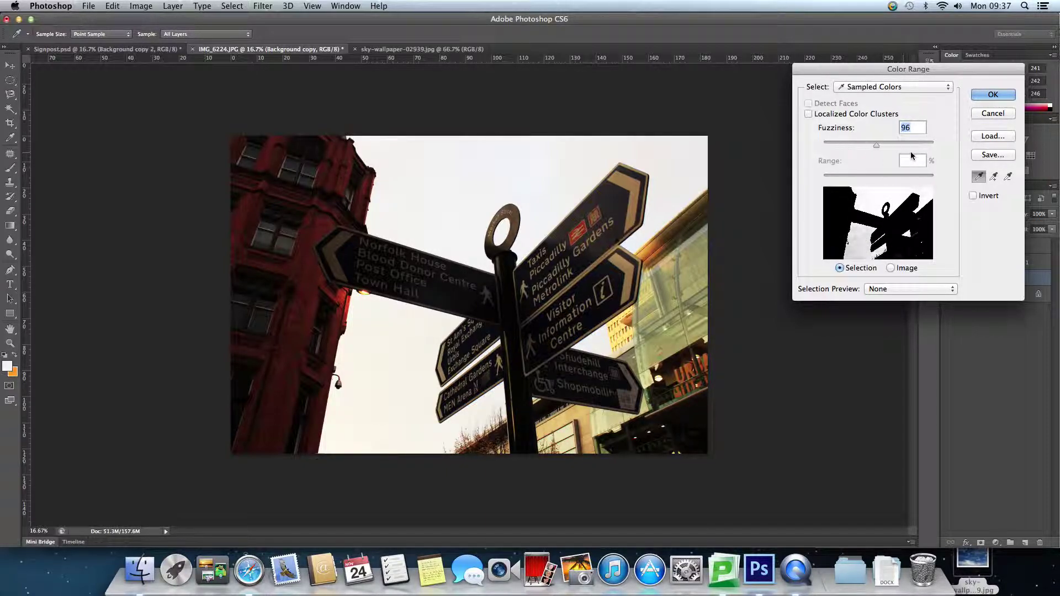
pyautogui.click(982, 94)
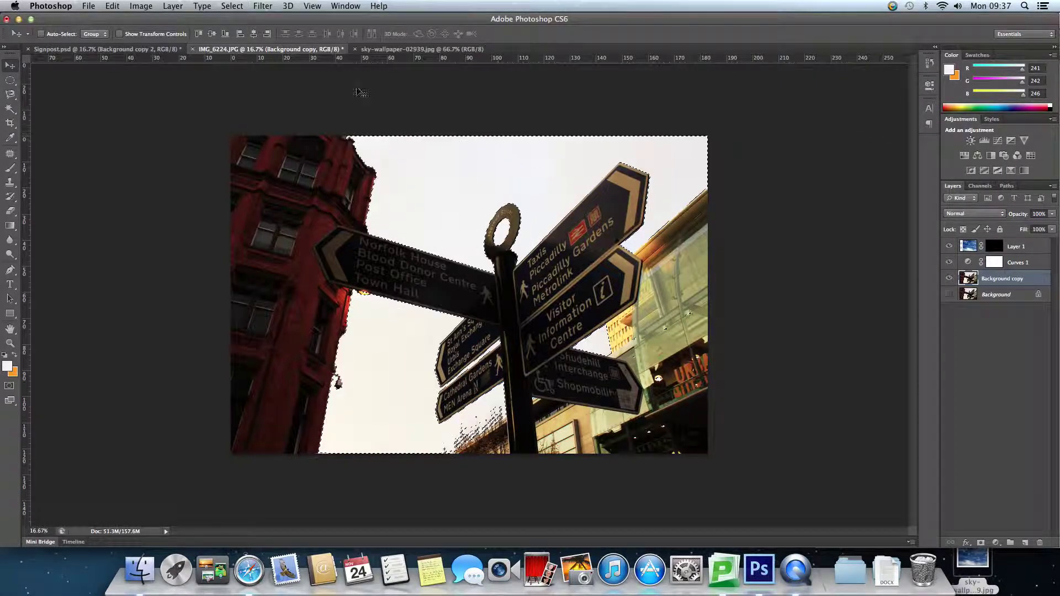
# Feather the sky selection by 2 pixels
pyautogui.click(232, 6)
pyautogui.moveTo(240, 144)
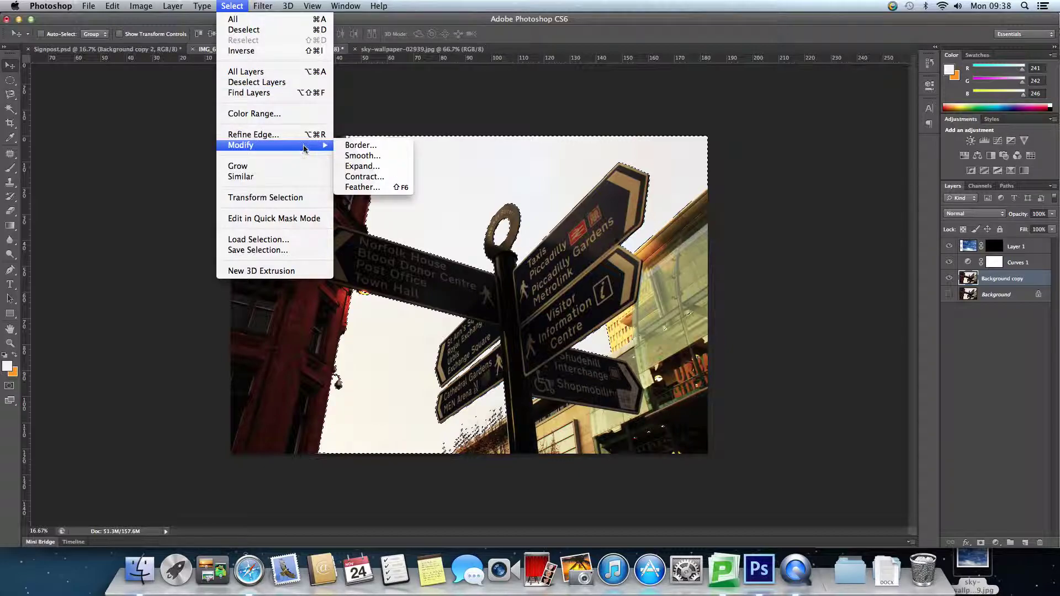
pyautogui.click(362, 188)
pyautogui.click(520, 268)
pyautogui.click(589, 258)
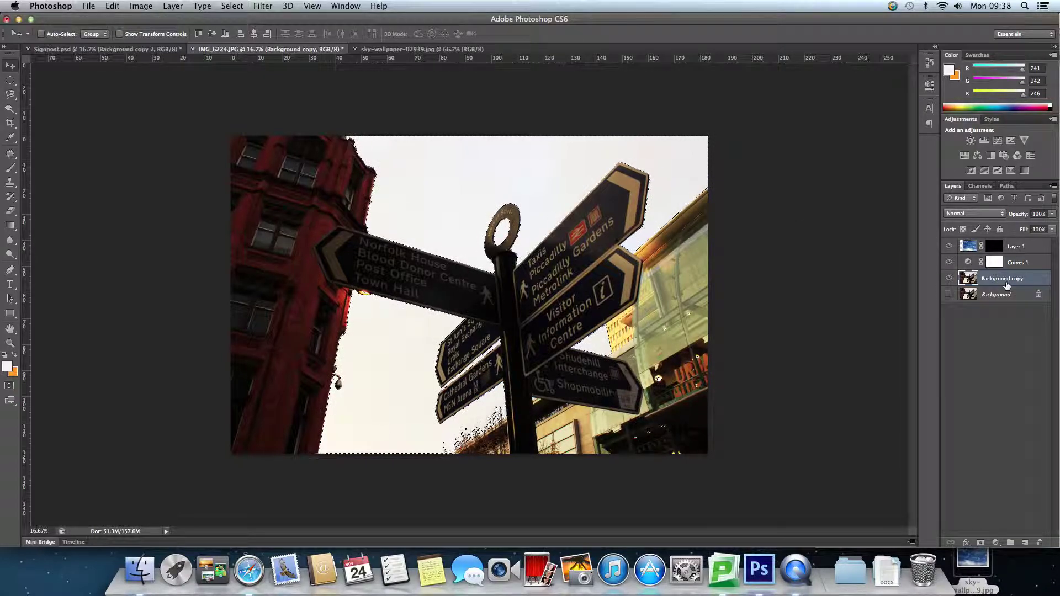
# Select Layer 1, choose the Gradient tool, and drag first gradients across the sky area
pyautogui.click(1018, 248)
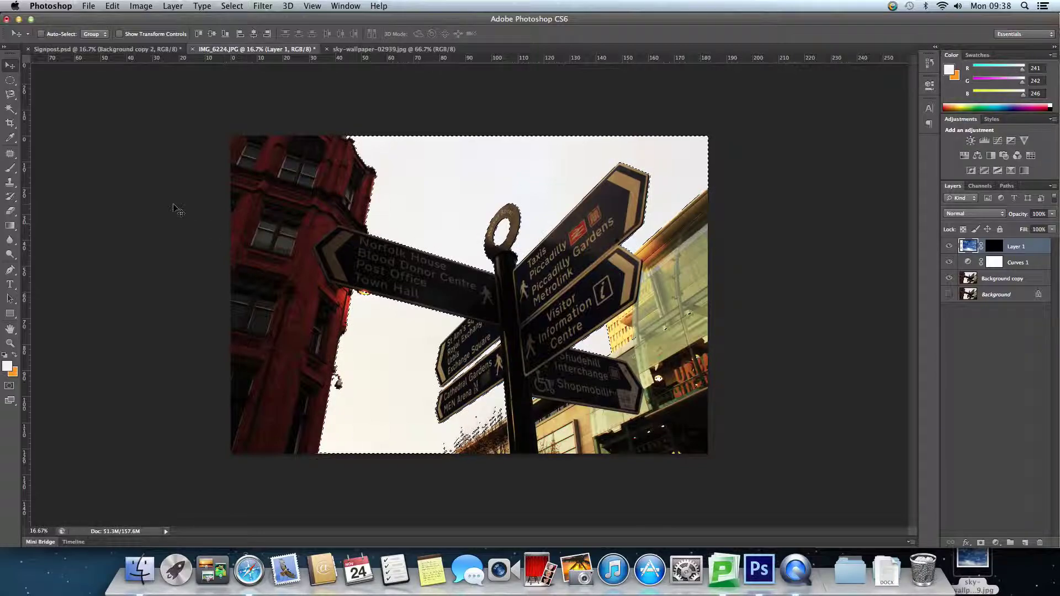
pyautogui.click(8, 230)
pyautogui.rightClick(8, 230)
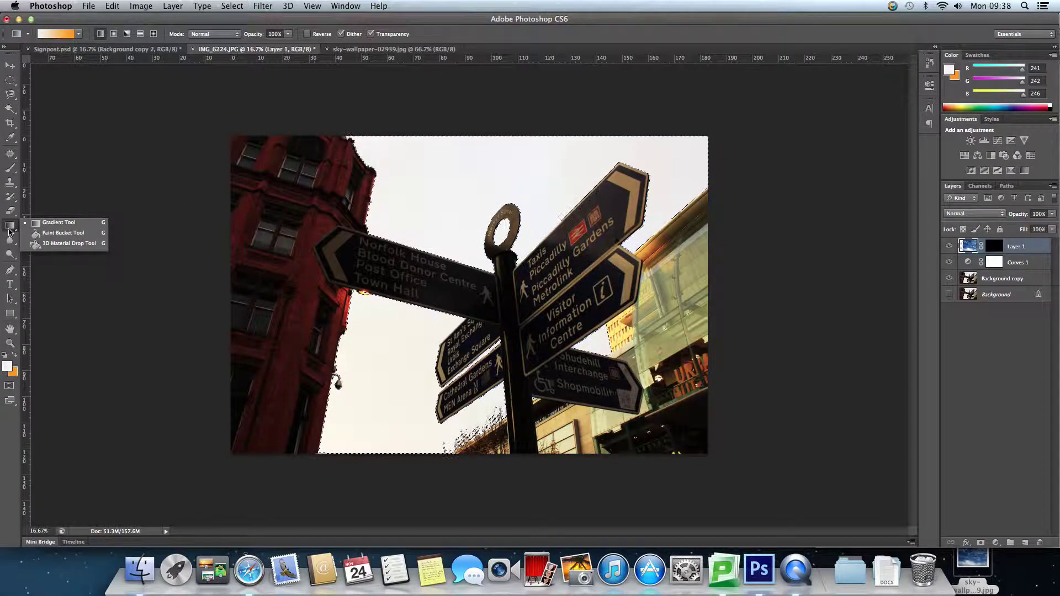
pyautogui.click(38, 224)
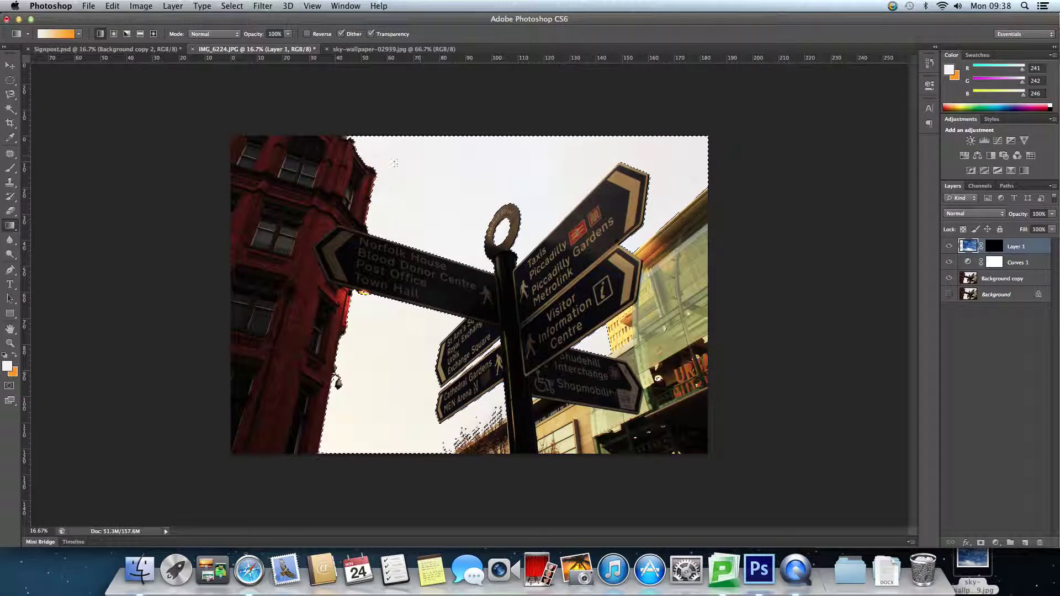
pyautogui.moveTo(453, 216)
pyautogui.mouseDown()
pyautogui.moveTo(577, 441)
pyautogui.moveTo(585, 435)
pyautogui.mouseUp()
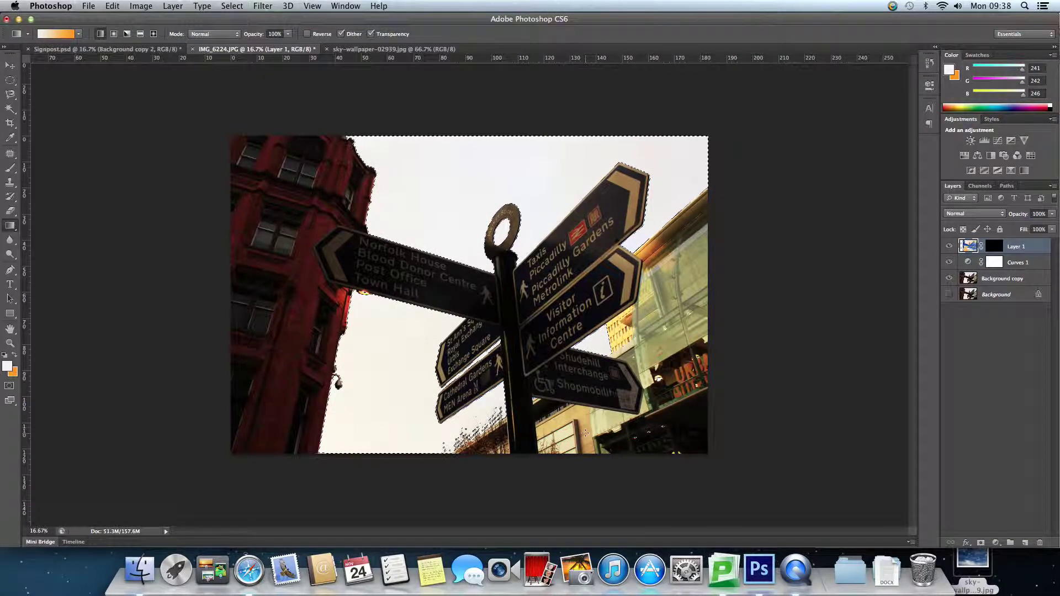
pyautogui.moveTo(574, 326); pyautogui.dragTo(562, 215)
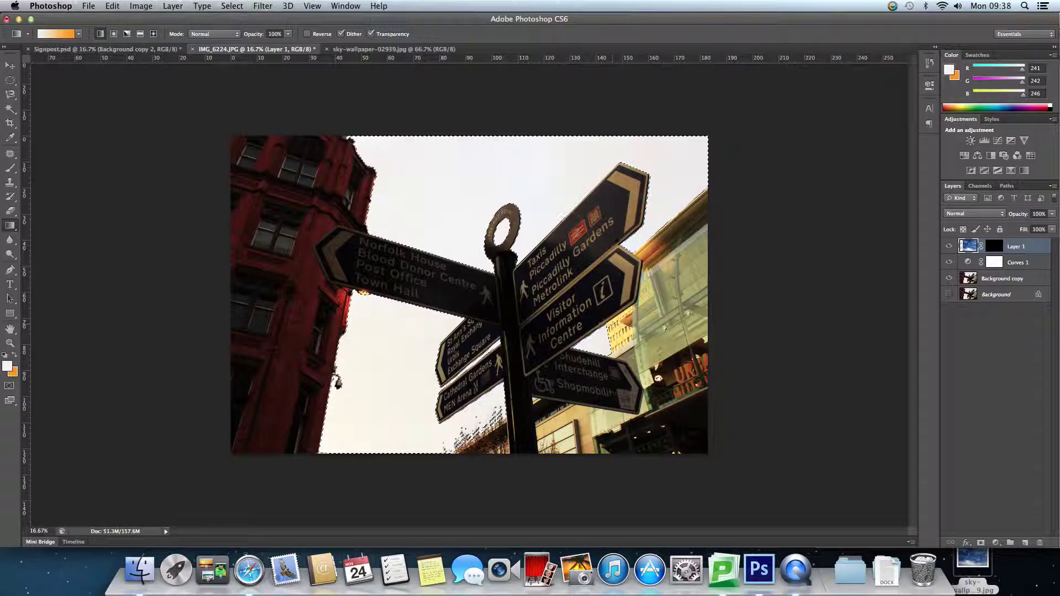
# Redraw gradients on Layer 1's mask until blue clouds blend into the selected sky
pyautogui.click(996, 247)
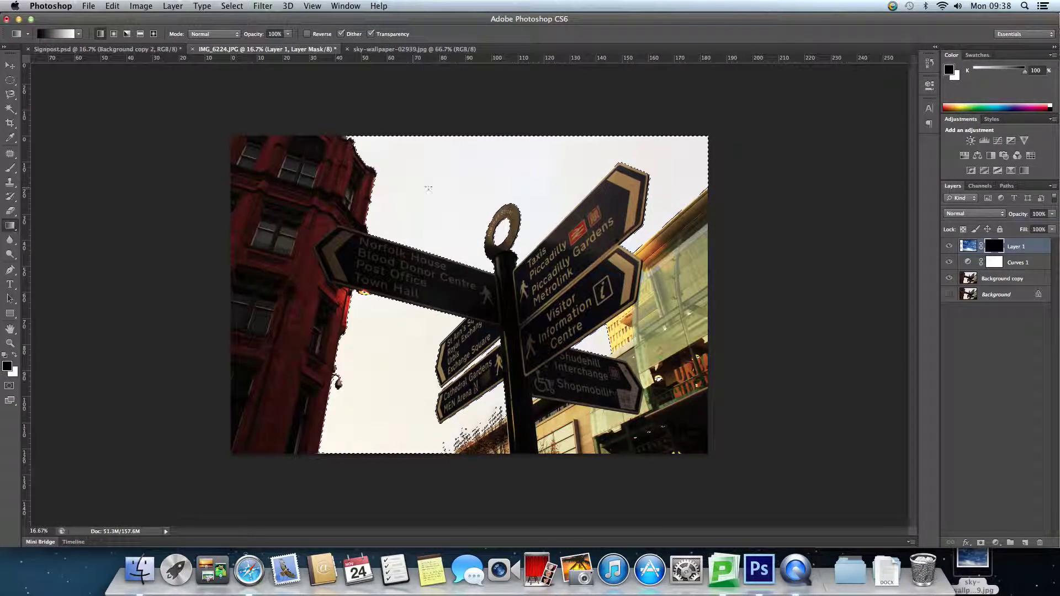
pyautogui.moveTo(390, 152); pyautogui.dragTo(592, 443)
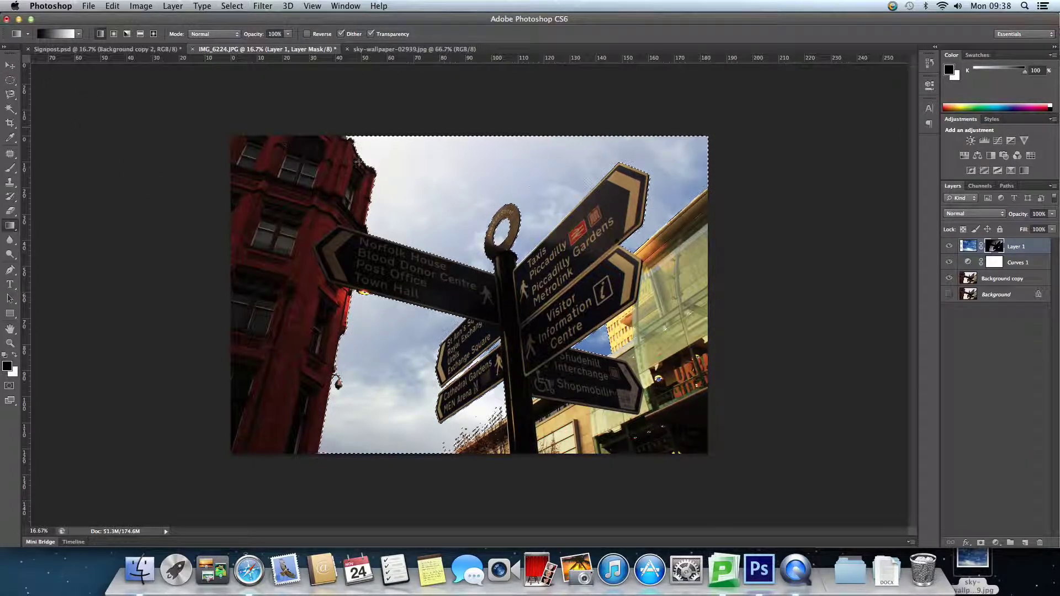
pyautogui.moveTo(477, 252); pyautogui.dragTo(478, 254)
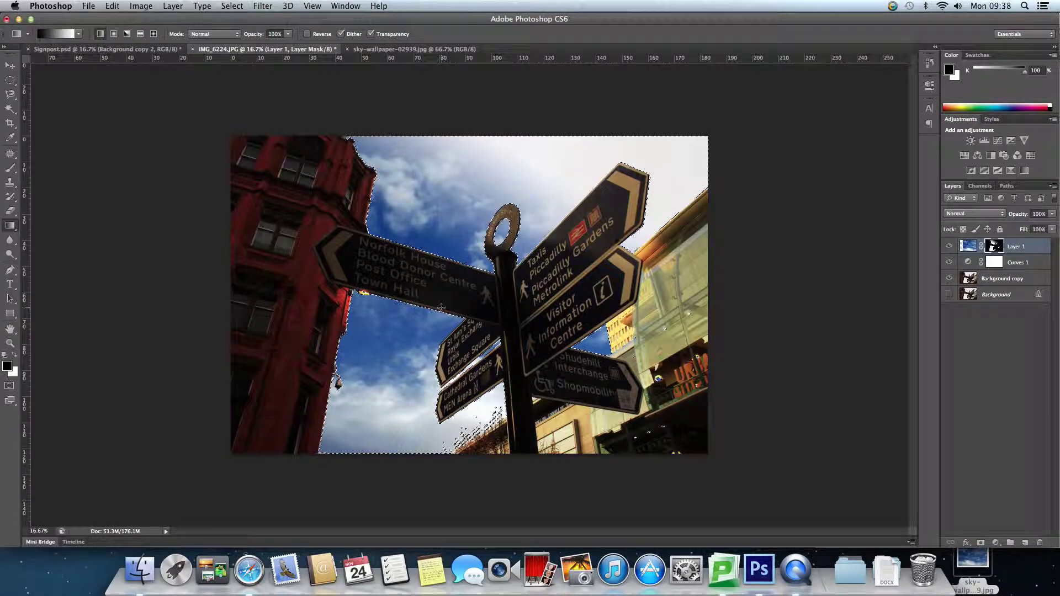
pyautogui.moveTo(442, 307); pyautogui.dragTo(441, 305)
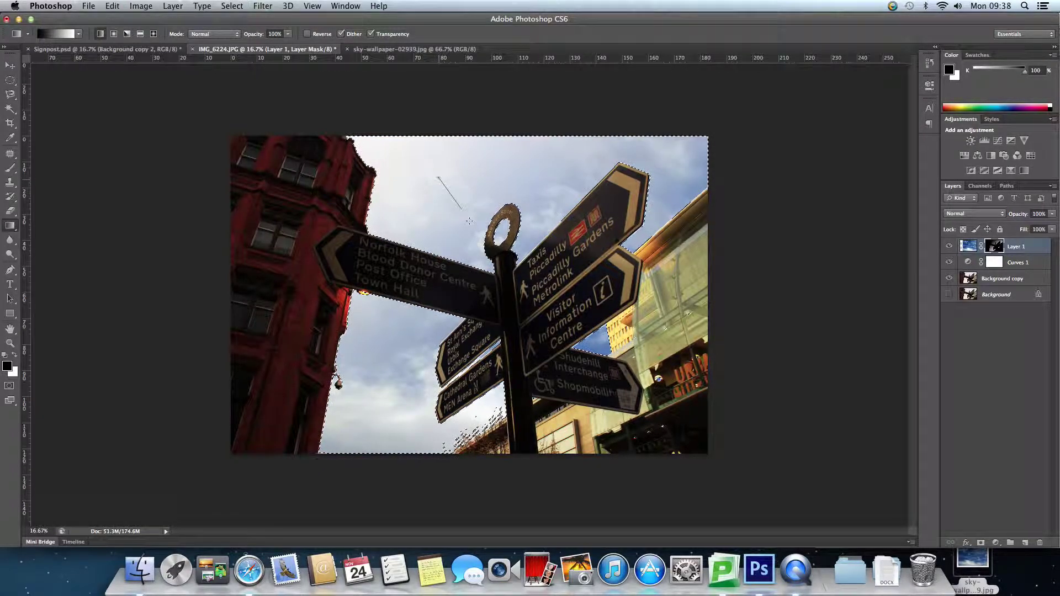
pyautogui.moveTo(470, 221); pyautogui.dragTo(470, 232)
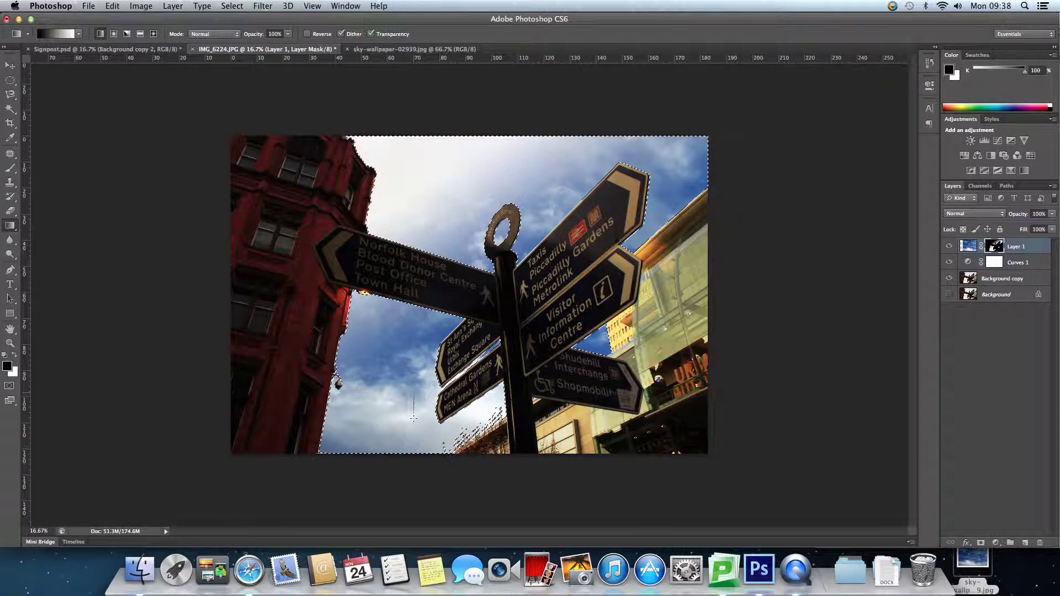
pyautogui.moveTo(415, 394)
pyautogui.mouseDown()
pyautogui.moveTo(420, 441)
pyautogui.moveTo(420, 404)
pyautogui.mouseUp()
pyautogui.moveTo(395, 172); pyautogui.dragTo(441, 208)
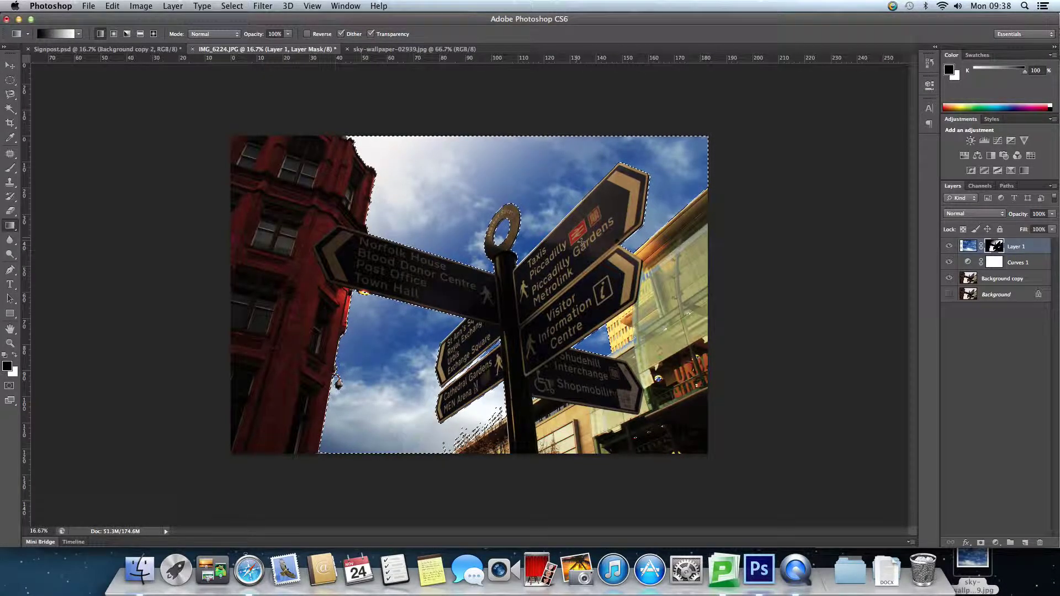
pyautogui.click(10, 65)
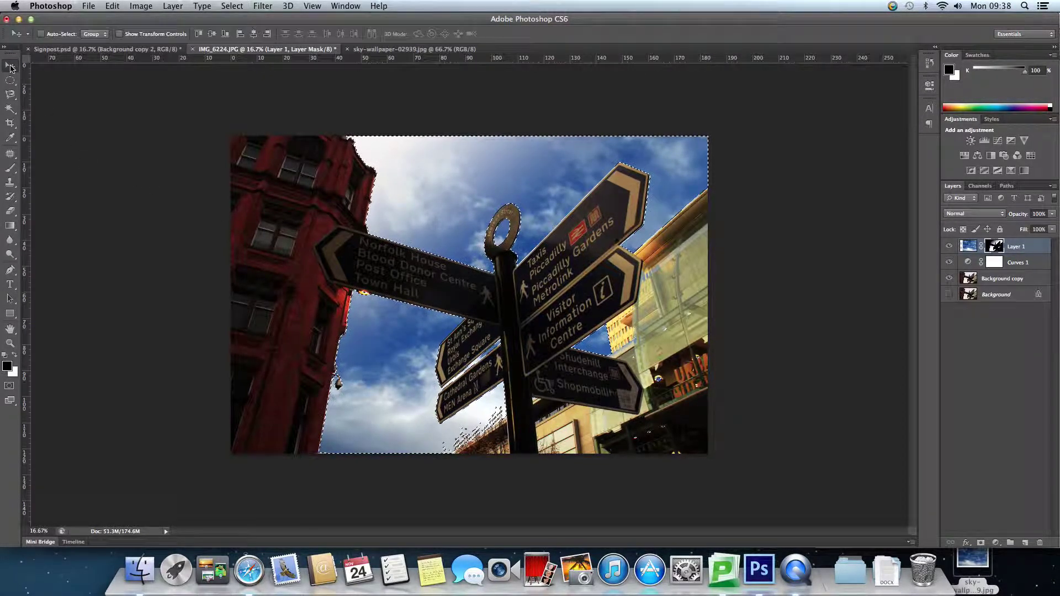
# Deselect, set up a smaller white Brush, and undo a trial stroke on the glass building
pyautogui.press('super+d')
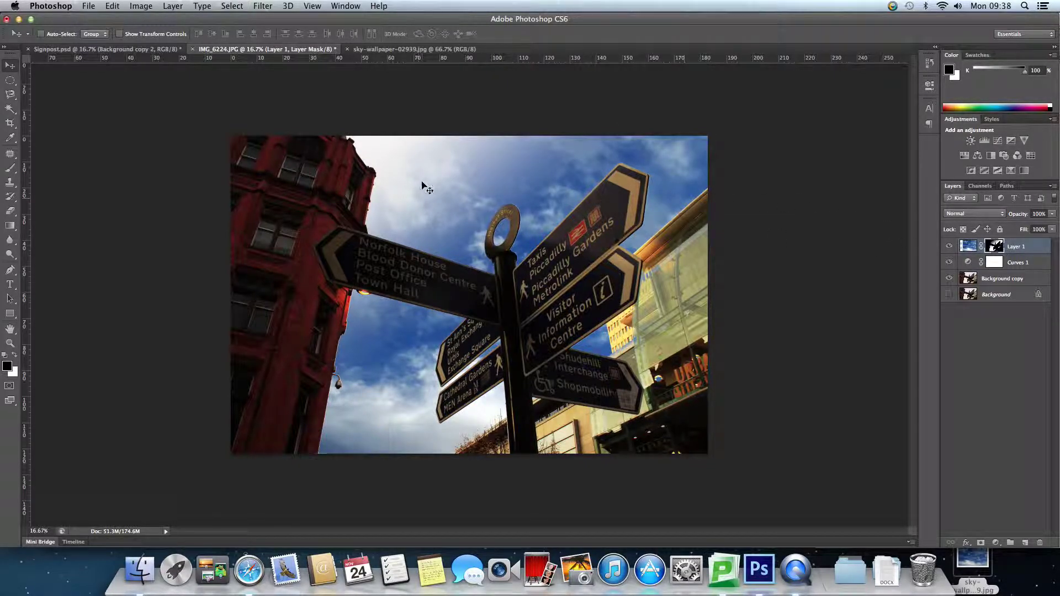
pyautogui.click(14, 356)
pyautogui.click(10, 168)
pyautogui.press('[')
pyautogui.press('[')
pyautogui.press('[')
pyautogui.moveTo(676, 263); pyautogui.dragTo(681, 251)
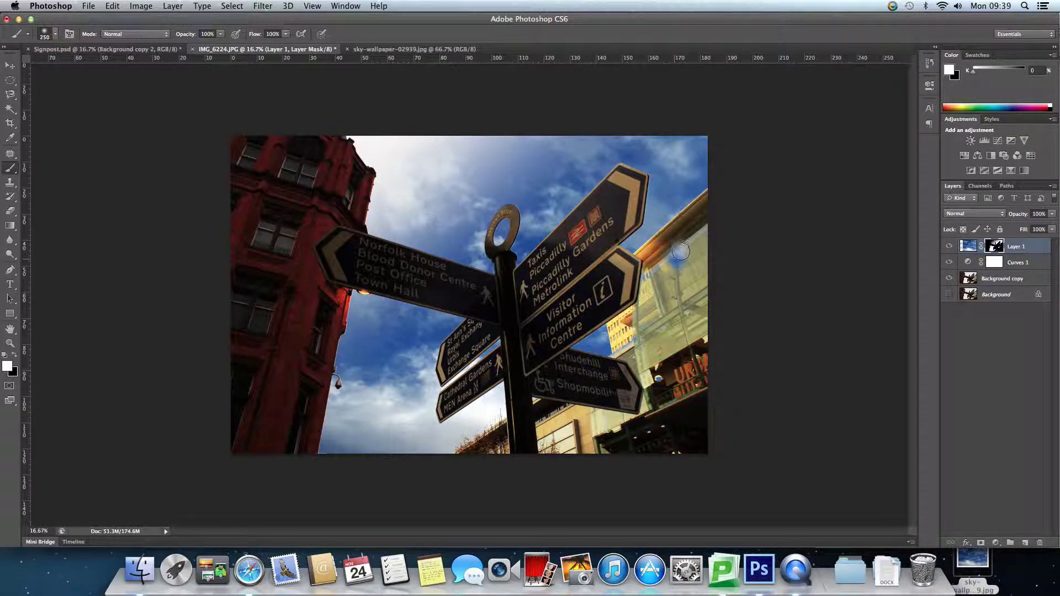
pyautogui.press('super+z')
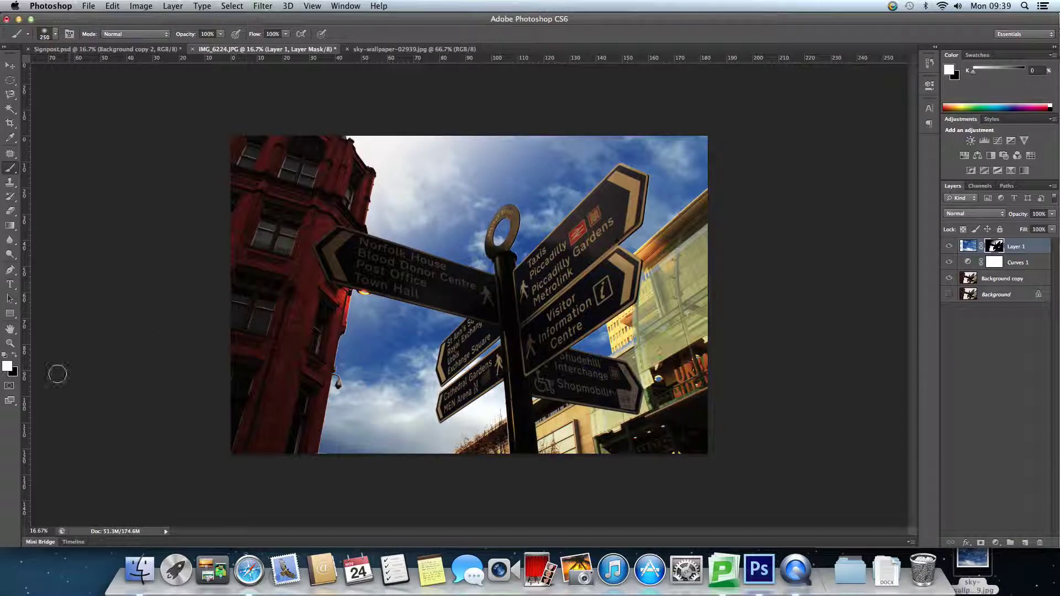
# Paint black on the sky mask along the glass building and building edges
pyautogui.click(15, 355)
pyautogui.moveTo(661, 264); pyautogui.dragTo(626, 334)
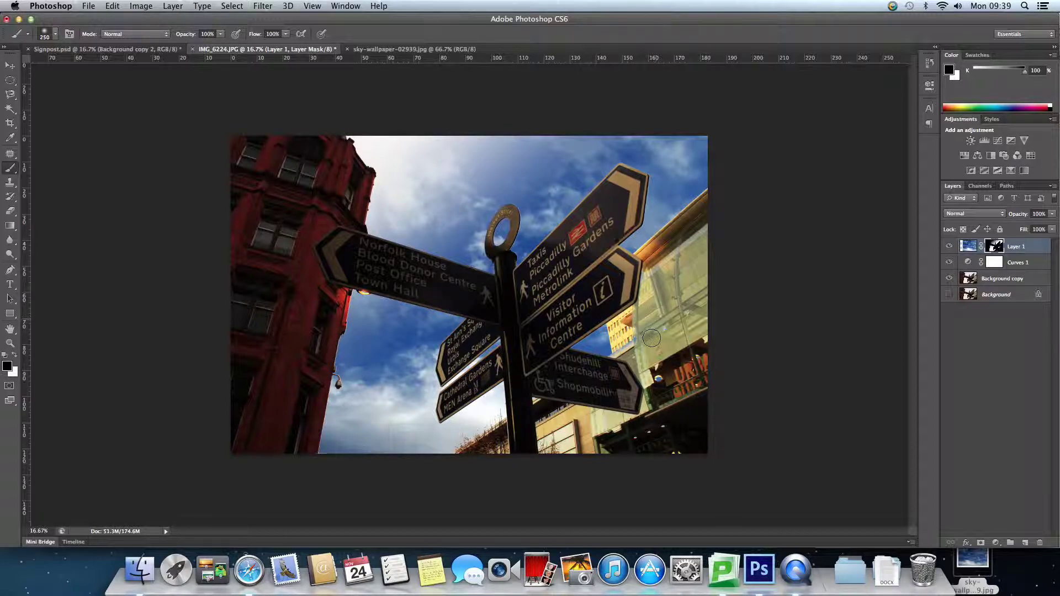
pyautogui.moveTo(627, 336)
pyautogui.mouseDown()
pyautogui.moveTo(639, 353)
pyautogui.moveTo(632, 338)
pyautogui.moveTo(616, 361)
pyautogui.moveTo(660, 393)
pyautogui.mouseUp()
pyautogui.moveTo(660, 393)
pyautogui.mouseDown()
pyautogui.moveTo(567, 434)
pyautogui.moveTo(700, 458)
pyautogui.mouseUp()
pyautogui.moveTo(691, 251); pyautogui.dragTo(635, 301)
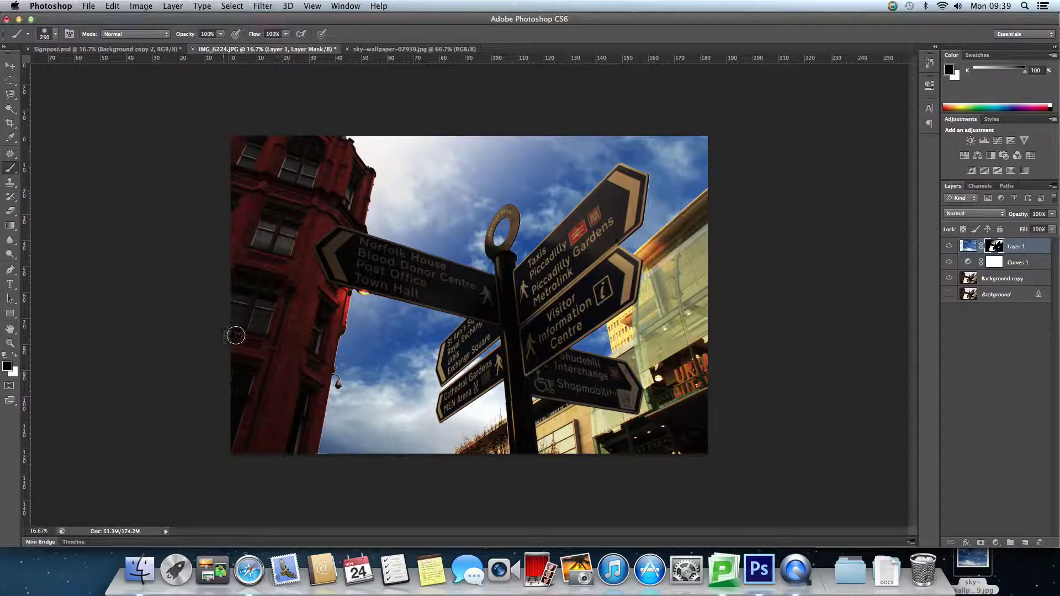
pyautogui.click(9, 68)
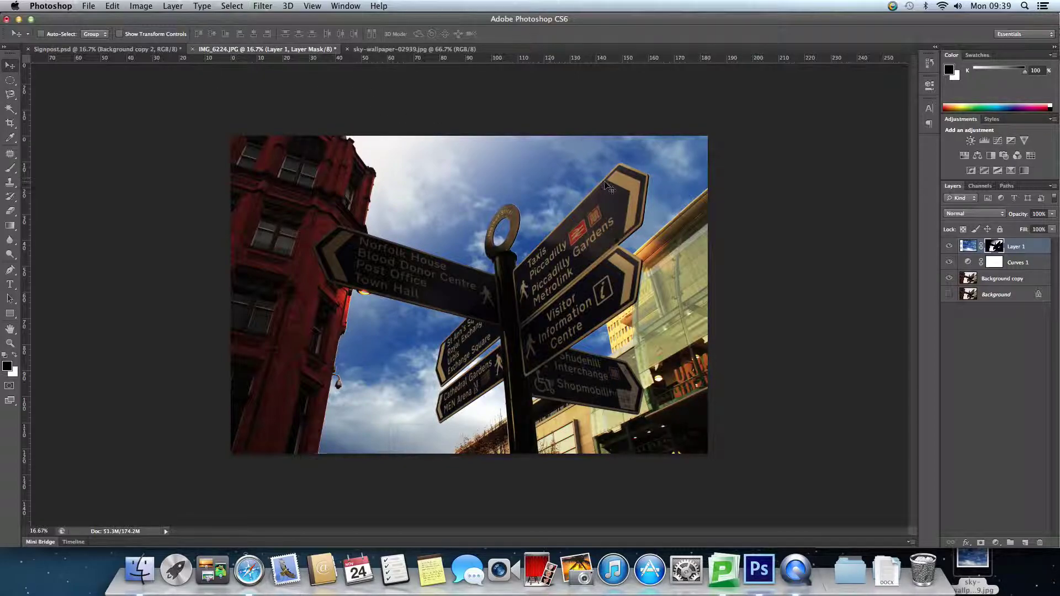
# Add a Curves 2 adjustment and clip both Curves adjustments to their layers below
pyautogui.click(998, 141)
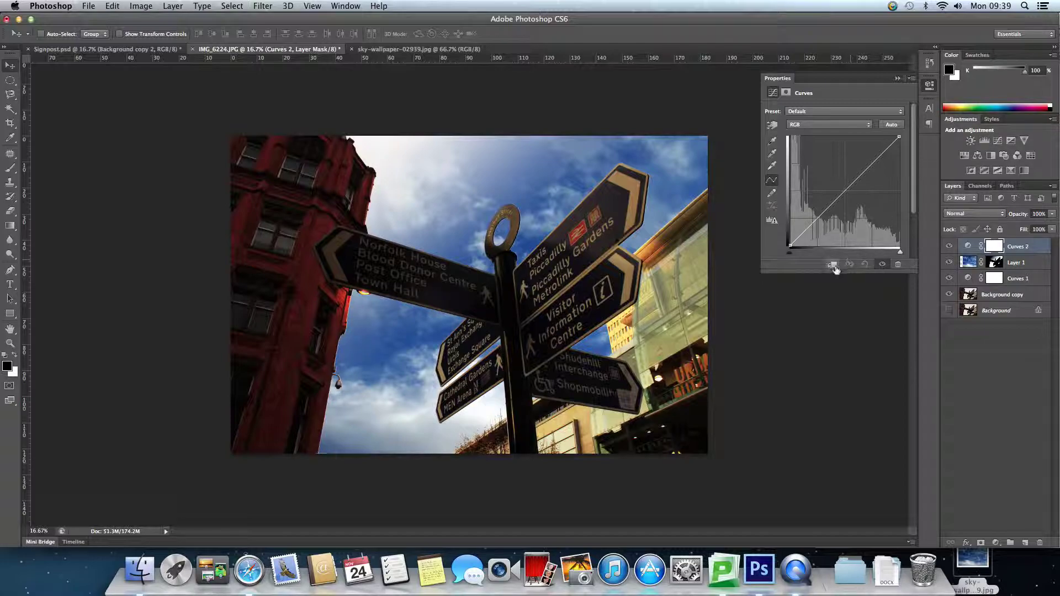
pyautogui.click(834, 266)
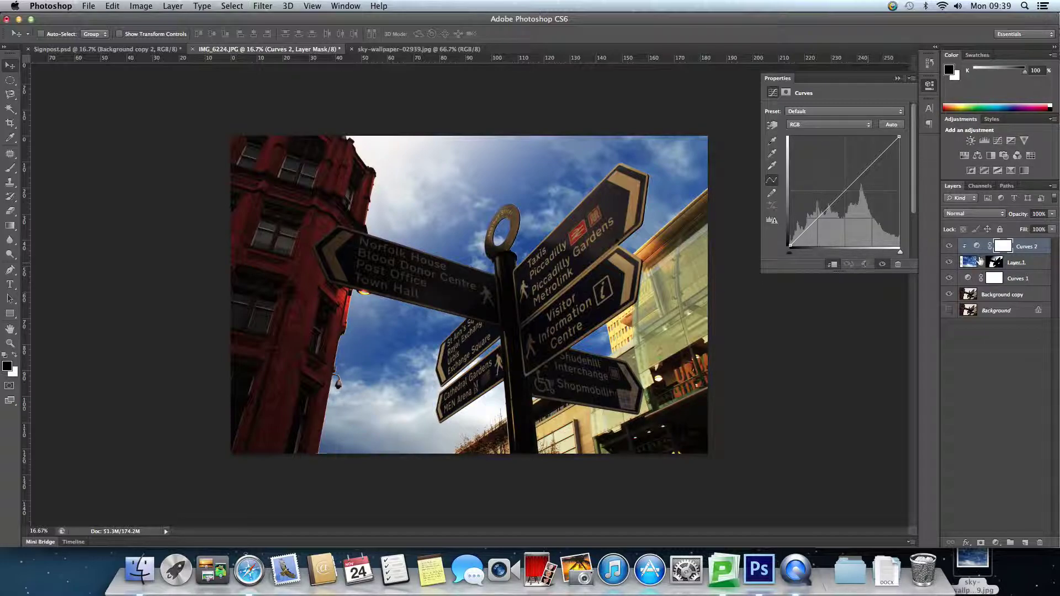
pyautogui.click(1030, 279)
pyautogui.click(833, 266)
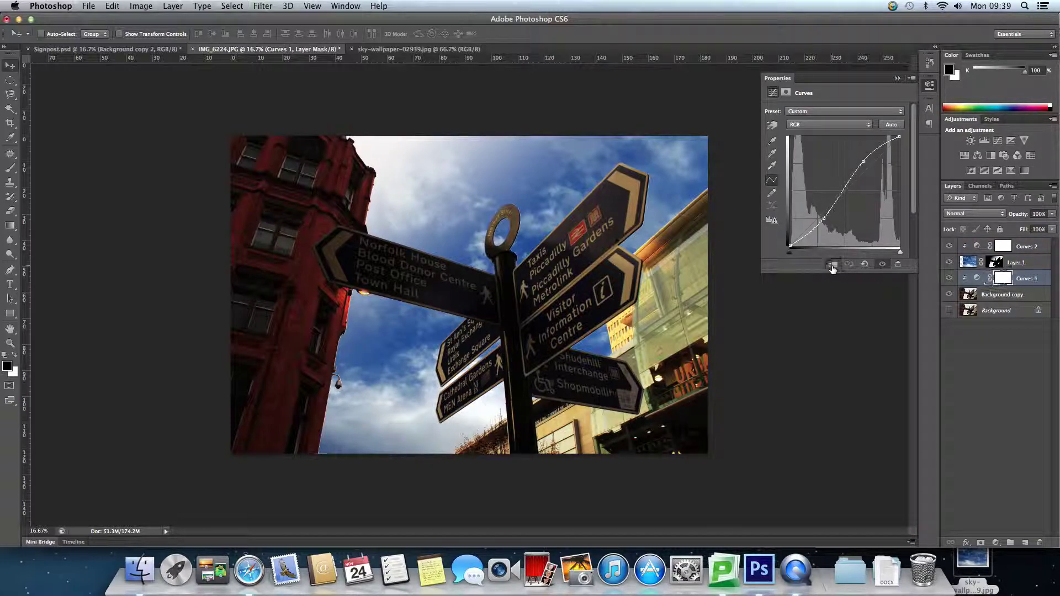
pyautogui.click(1035, 248)
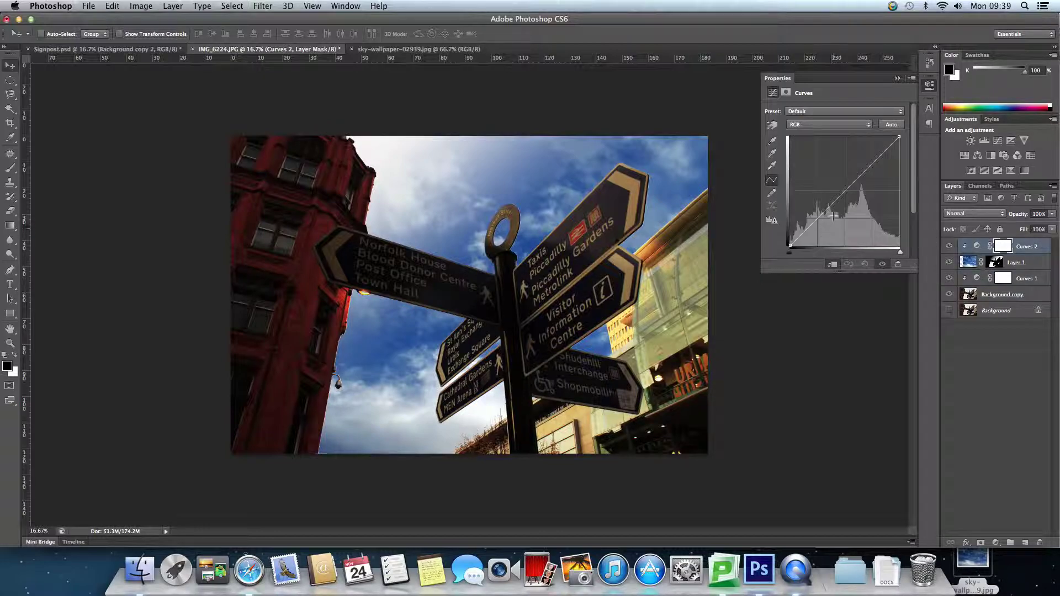
# Shape the Curves 2 curve, raising the upper point to brighten the clouds
pyautogui.moveTo(829, 211); pyautogui.dragTo(822, 215)
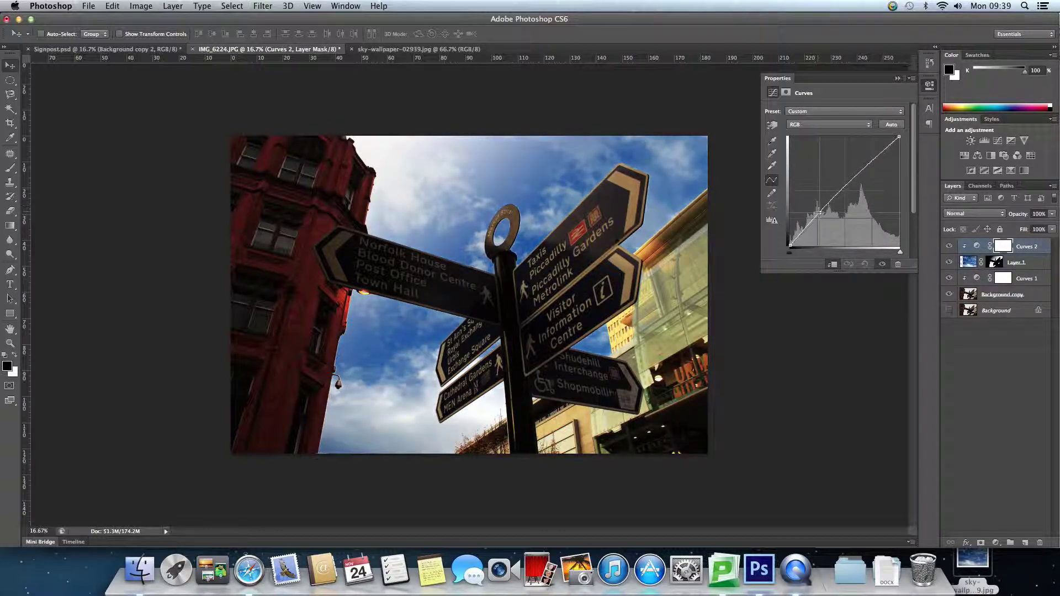
pyautogui.moveTo(823, 216); pyautogui.dragTo(826, 219)
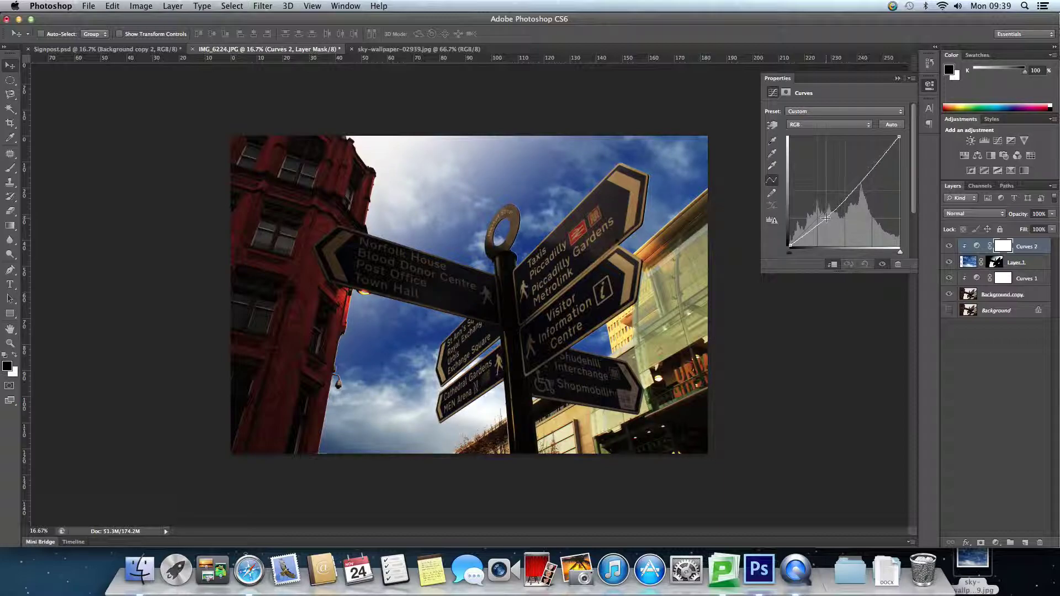
pyautogui.moveTo(867, 178); pyautogui.dragTo(860, 178)
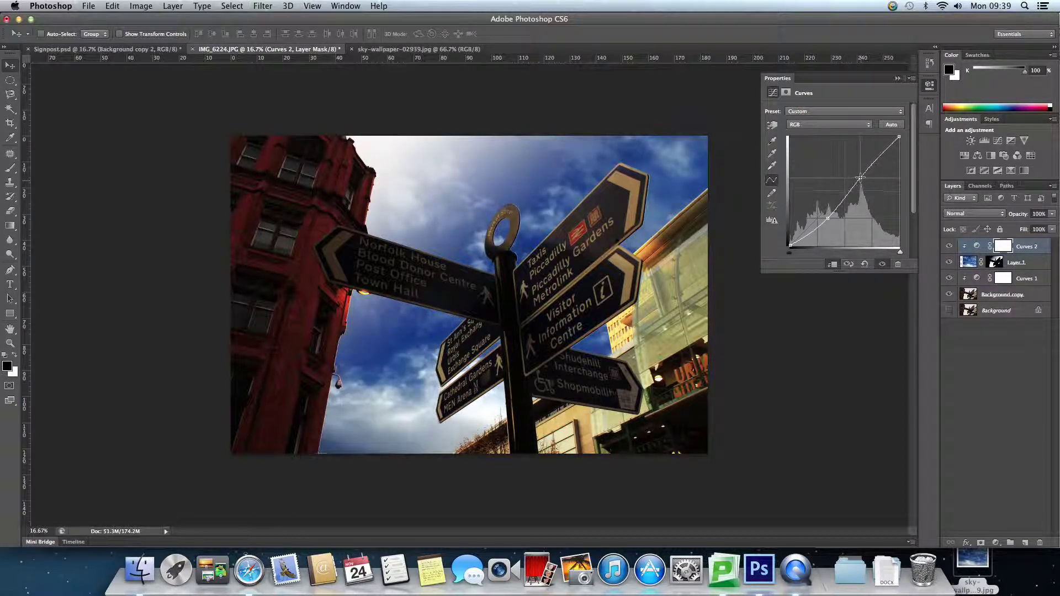
pyautogui.moveTo(860, 177); pyautogui.dragTo(859, 167)
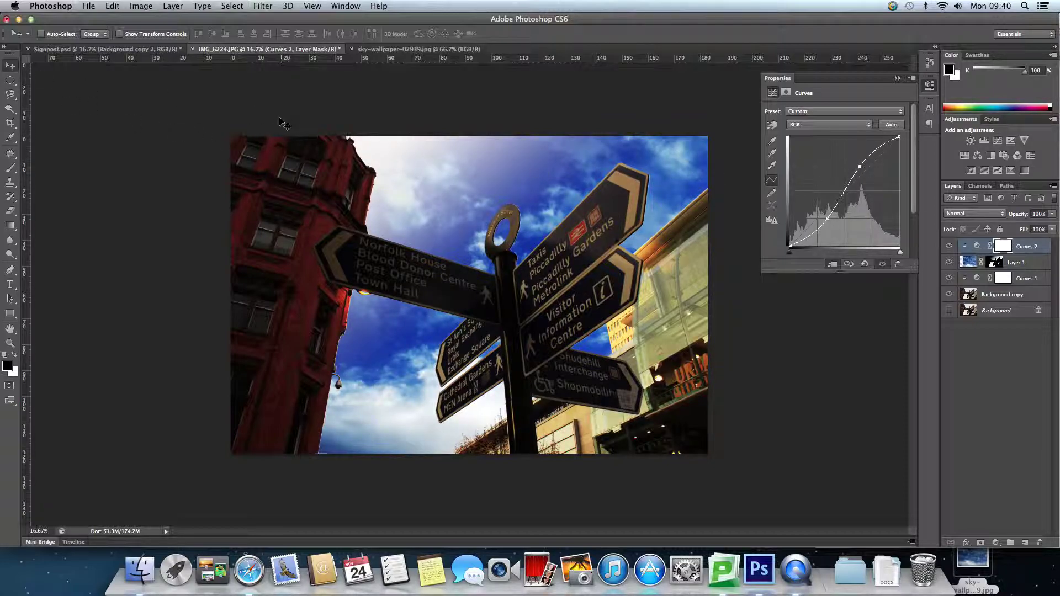
pyautogui.click(930, 85)
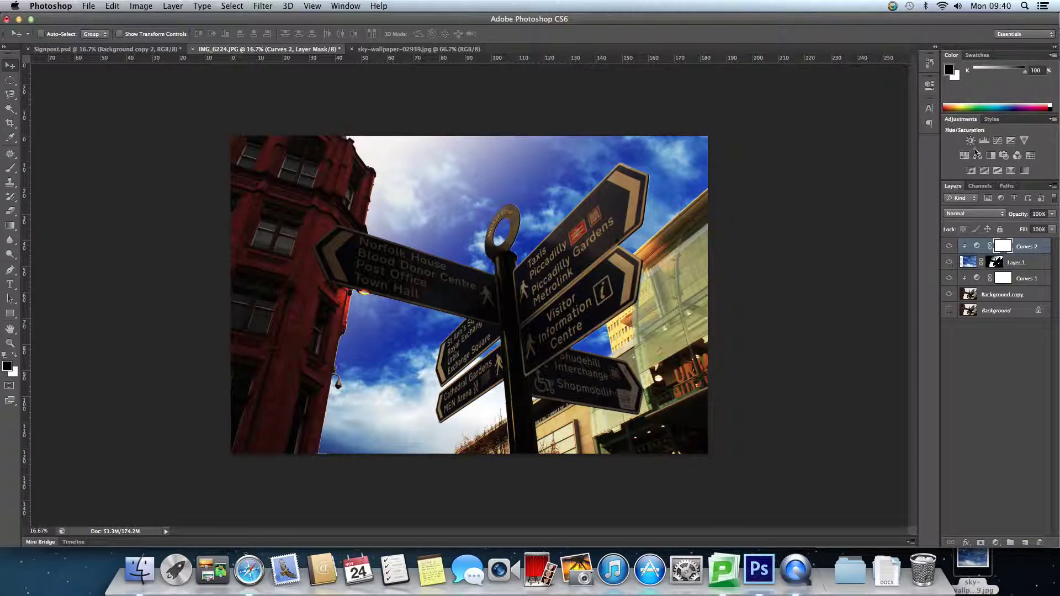
# Add a Black & White adjustment with brighter reds and yellows and darker blues, then view Signpost.psd
pyautogui.click(992, 156)
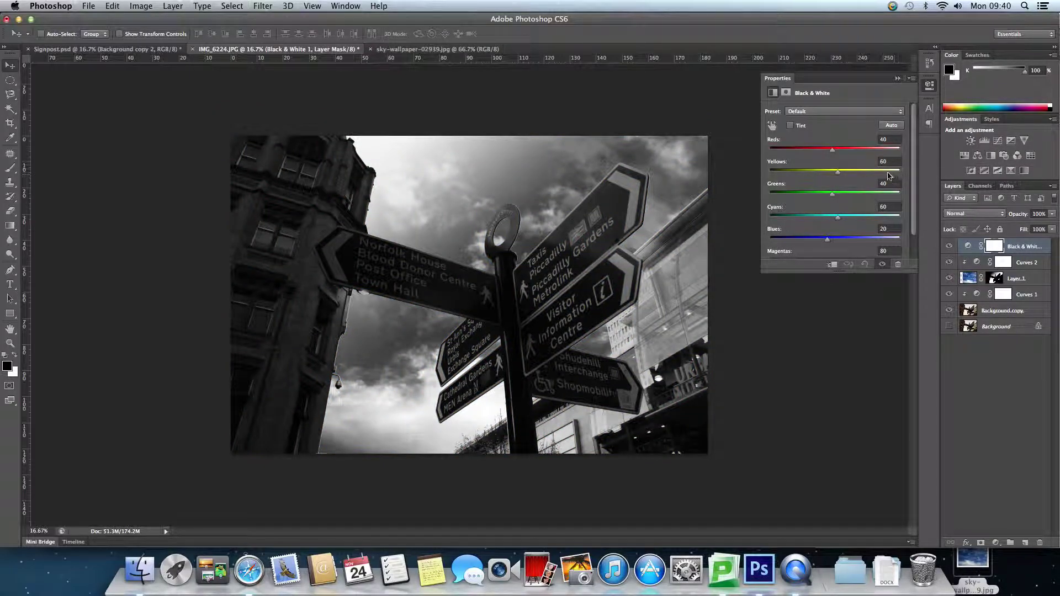
pyautogui.click(773, 126)
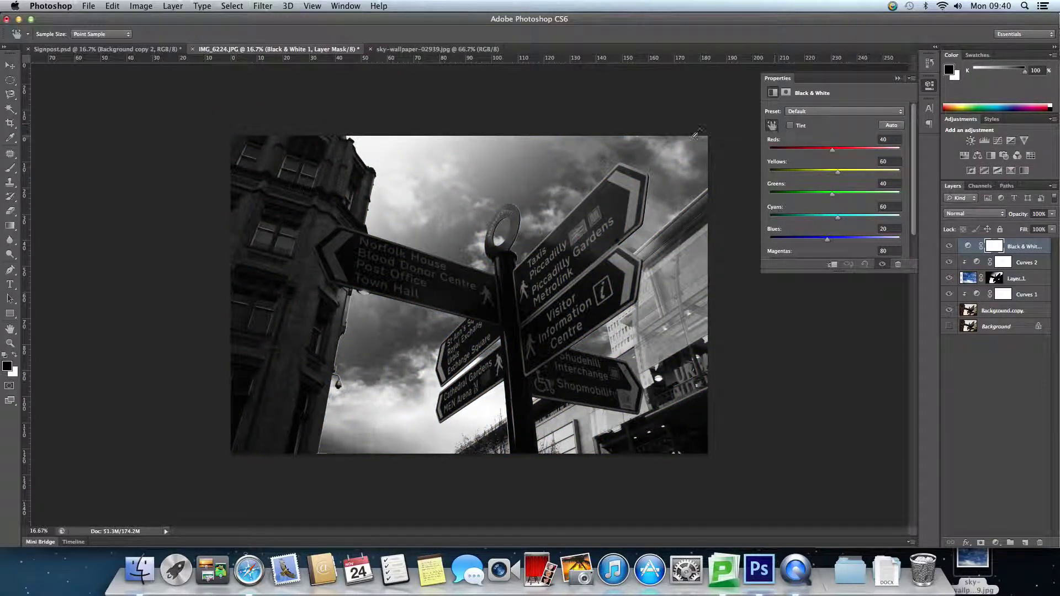
pyautogui.moveTo(278, 196); pyautogui.dragTo(293, 205)
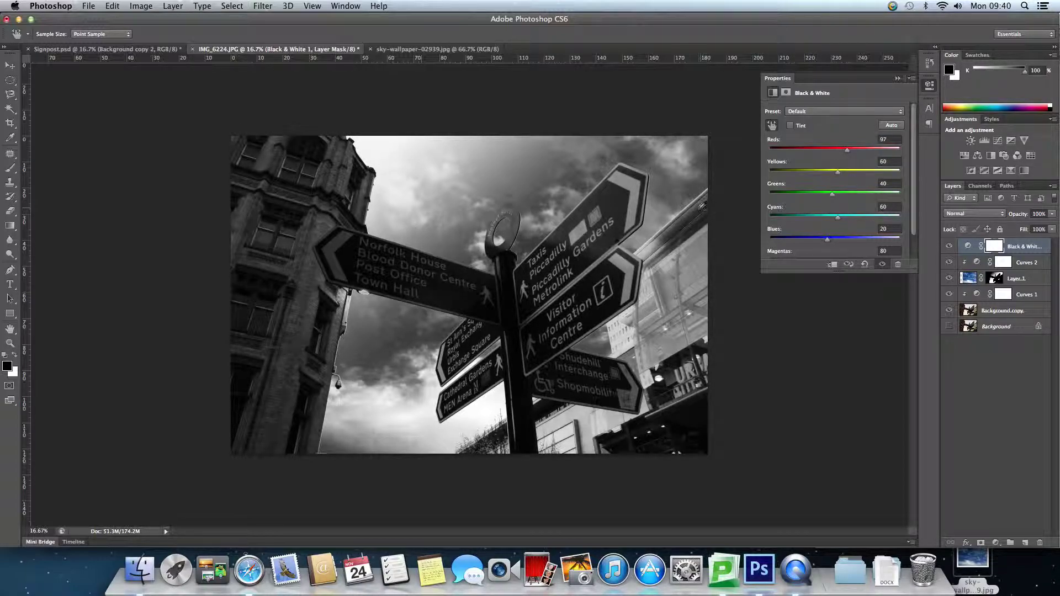
pyautogui.moveTo(466, 291); pyautogui.dragTo(450, 295)
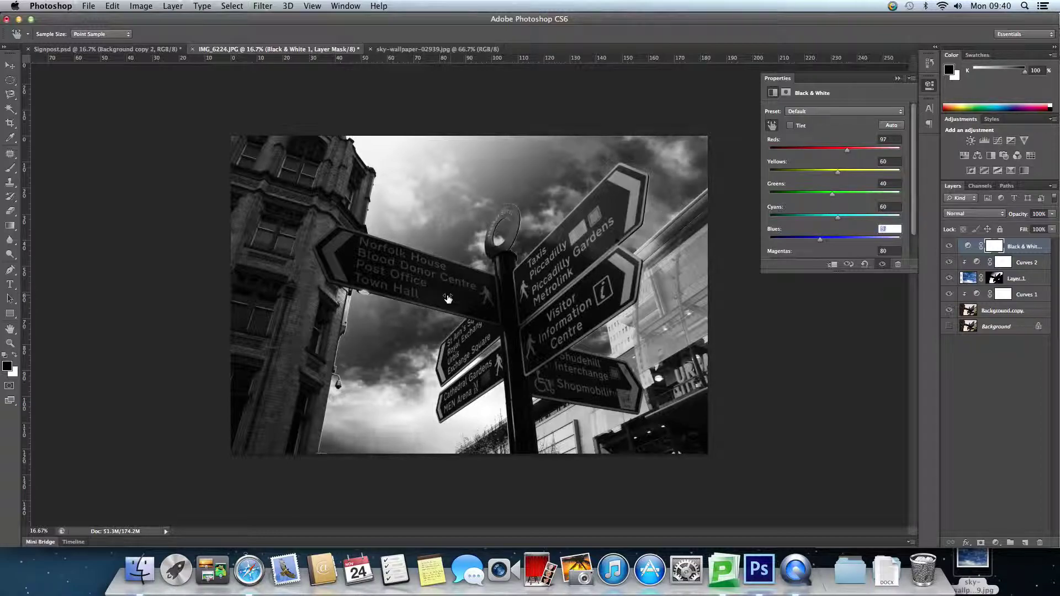
pyautogui.moveTo(447, 296); pyautogui.dragTo(449, 294)
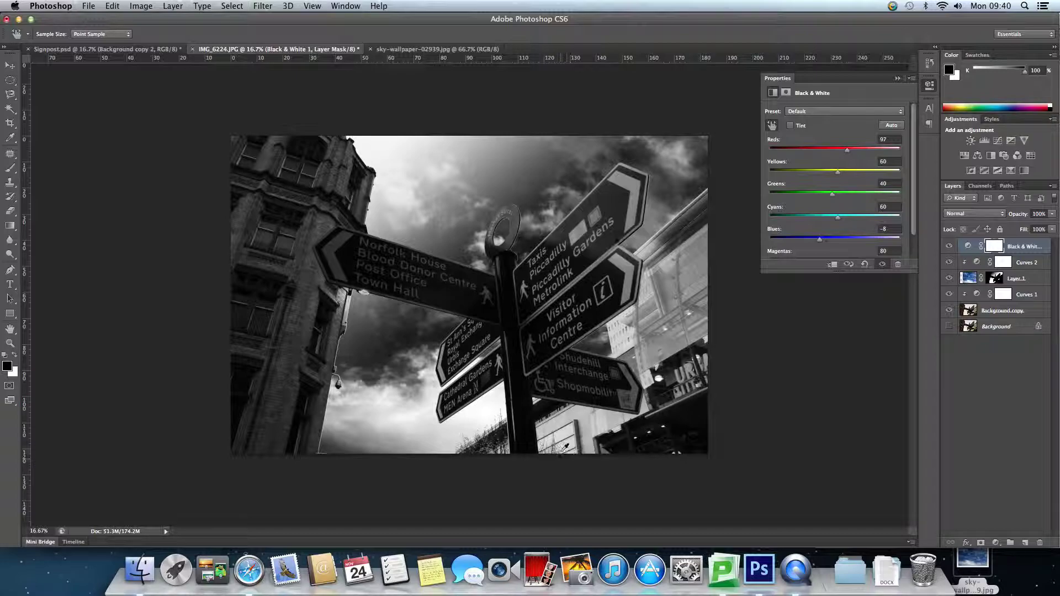
pyautogui.moveTo(571, 426); pyautogui.dragTo(578, 430)
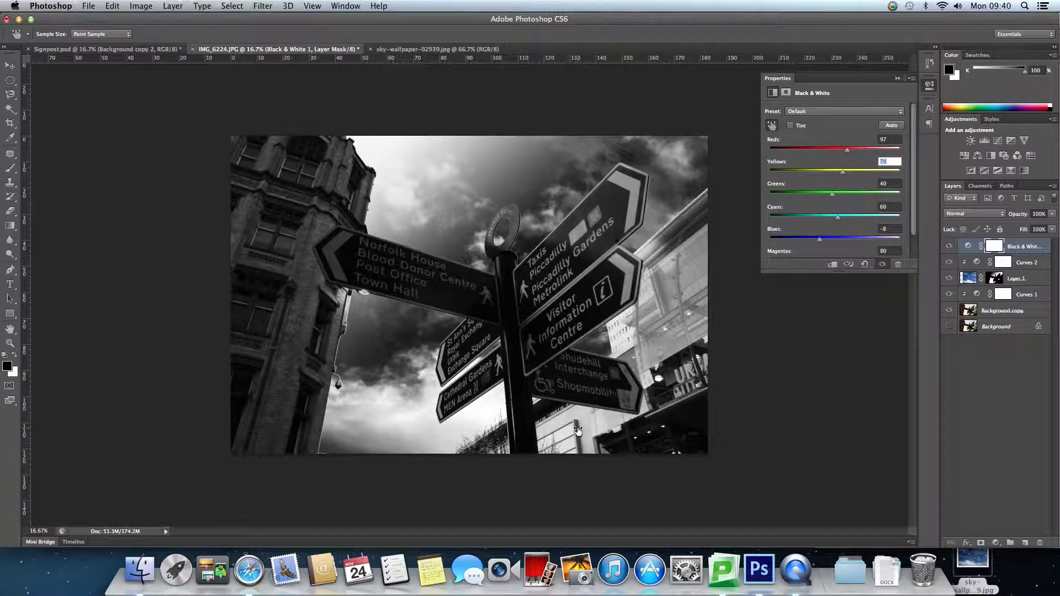
pyautogui.moveTo(575, 430); pyautogui.dragTo(571, 426)
pyautogui.click(9, 66)
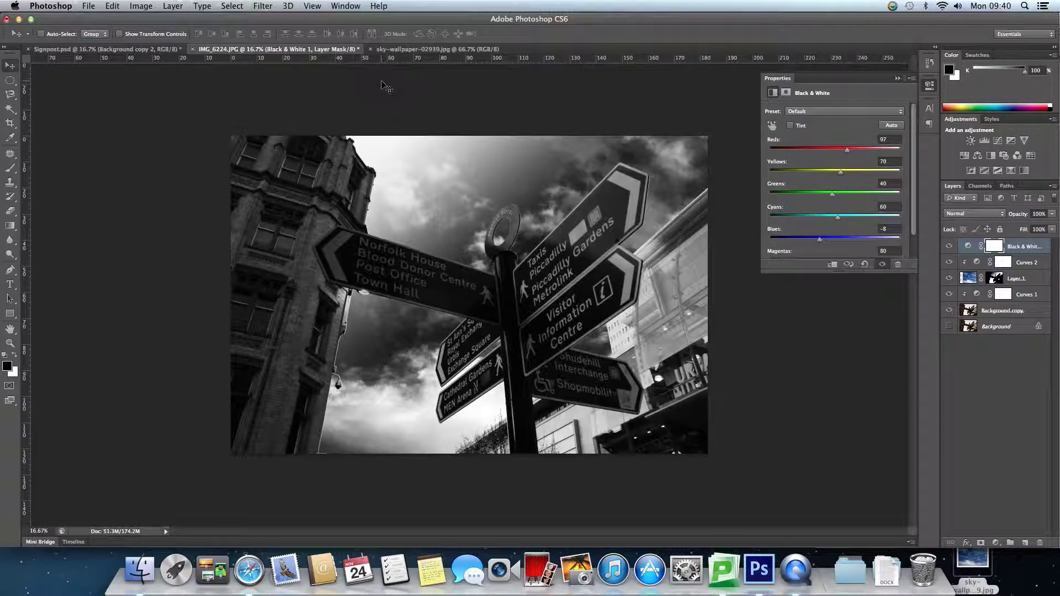
pyautogui.click(140, 50)
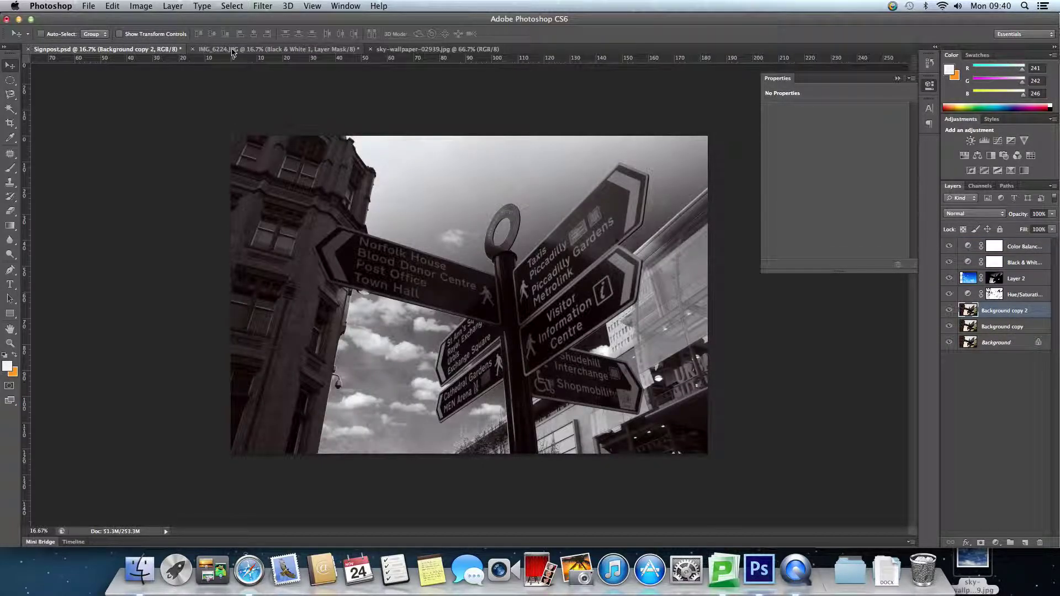